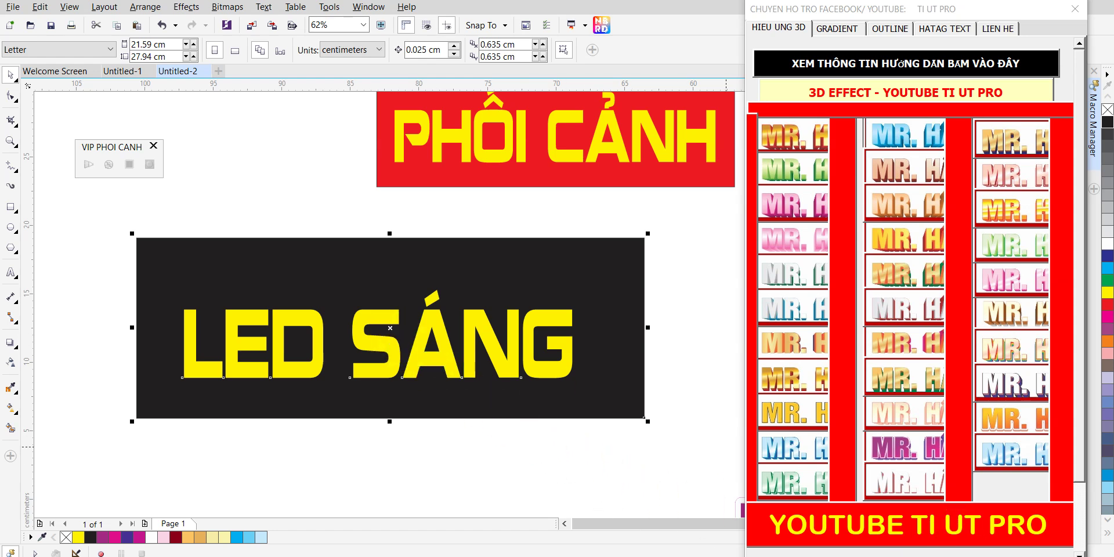
Zoom in on the yellow LED SÁNG text with a Zoom-tool marquee.
{"action": "left_click", "coordinate": [296, 314]}
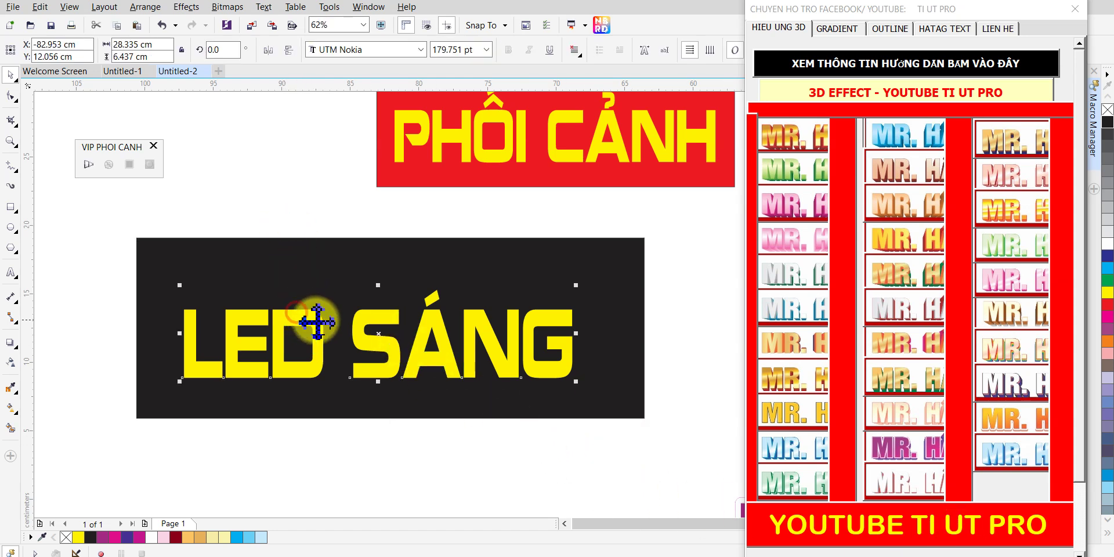
{"action": "key", "text": "z"}
{"action": "left_click_drag", "start_coordinate": [125, 226], "coordinate": [652, 428]}
Zoom out, move the VIP PHOI CANH docker beside the storefront, and zoom onto the storefront artwork.
{"action": "scroll", "coordinate": [502, 369], "scroll_direction": "down", "scroll_amount": 2}
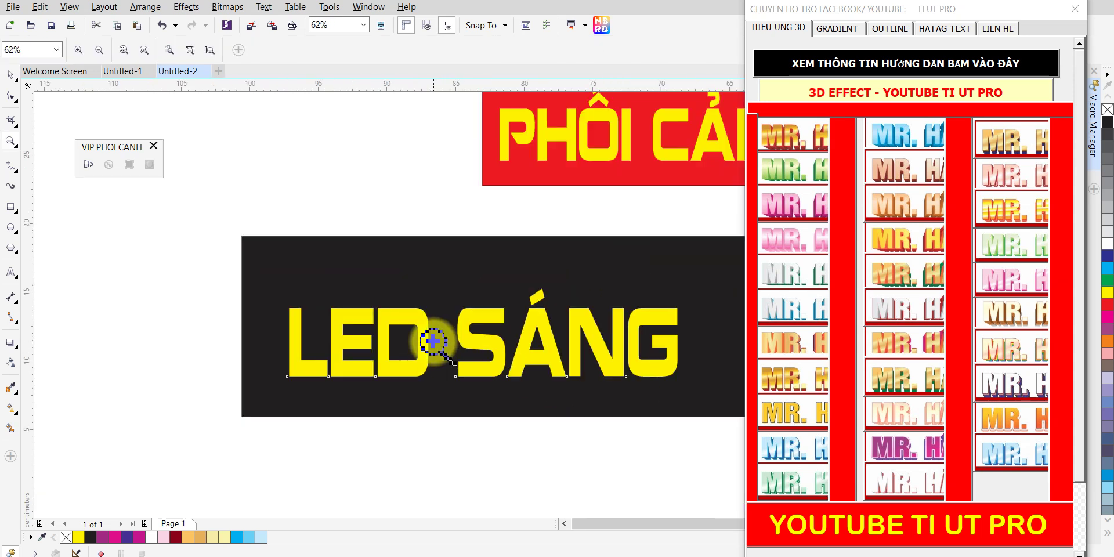
{"action": "scroll", "coordinate": [435, 336], "scroll_direction": "down", "scroll_amount": 1}
{"action": "scroll", "coordinate": [475, 318], "scroll_direction": "down", "scroll_amount": 2}
{"action": "left_click_drag", "start_coordinate": [500, 308], "coordinate": [418, 296]}
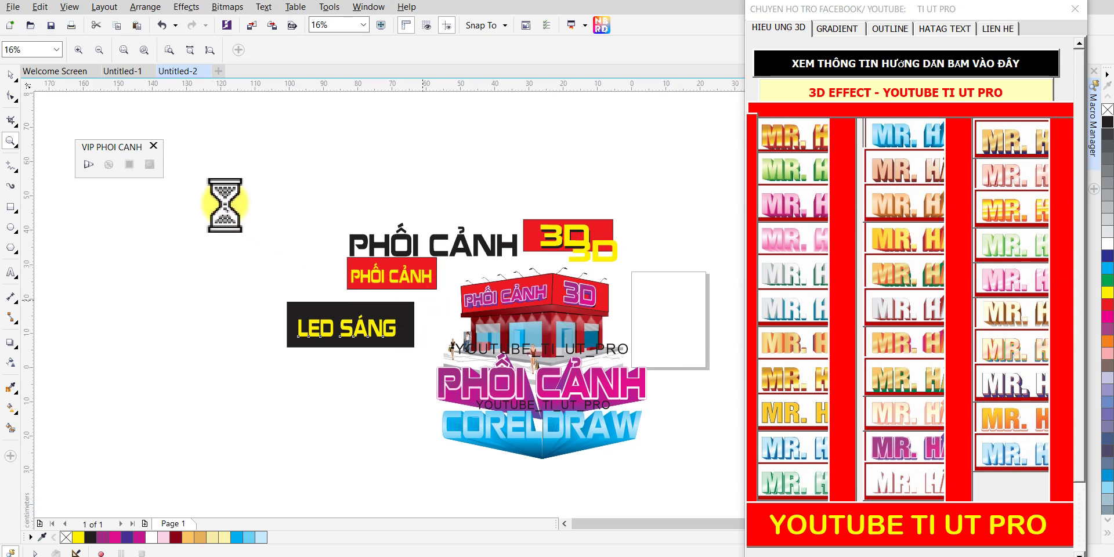
{"action": "key", "text": "space"}
{"action": "left_click_drag", "start_coordinate": [130, 146], "coordinate": [618, 226]}
{"action": "left_click", "coordinate": [597, 296]}
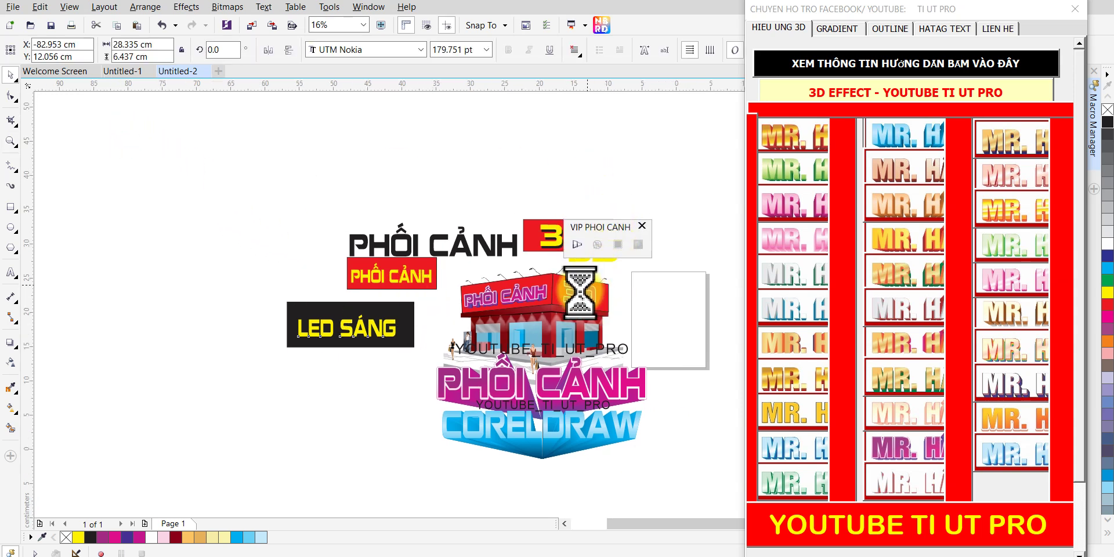
{"action": "scroll", "coordinate": [580, 302], "scroll_direction": "up", "scroll_amount": 3}
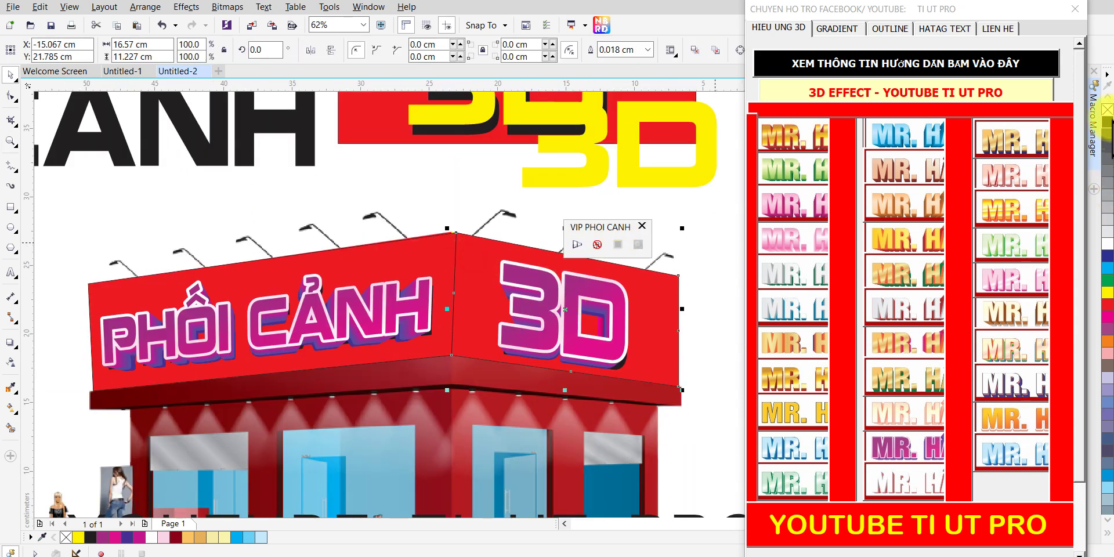
Fill the right and left red sign panels with black.
{"action": "left_click", "coordinate": [1107, 122]}
{"action": "left_click", "coordinate": [435, 256]}
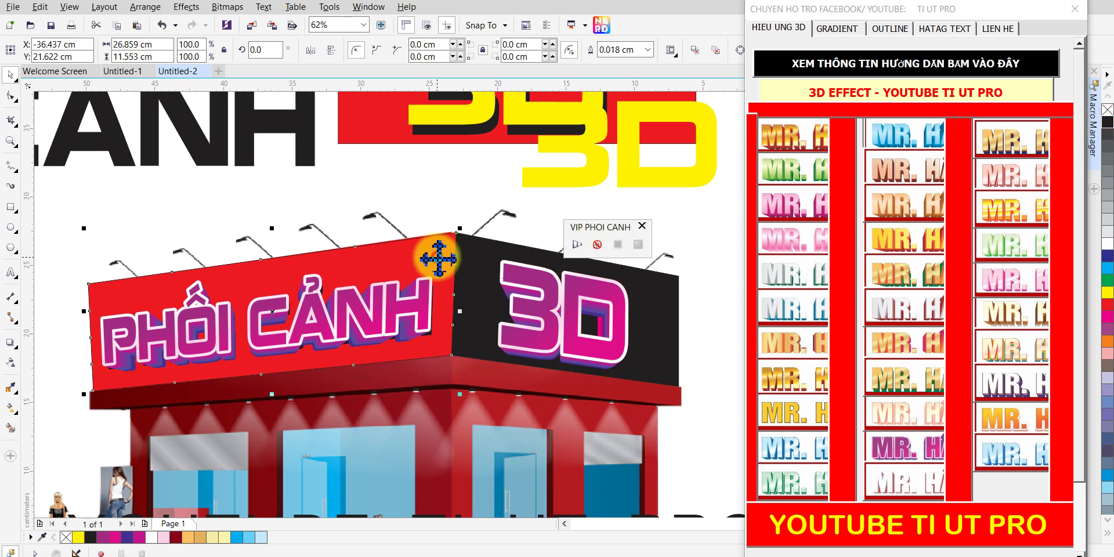
{"action": "left_click", "coordinate": [1106, 122]}
Select the 3D lettering, undo the last change, and bring up its context menu.
{"action": "left_click", "coordinate": [511, 268]}
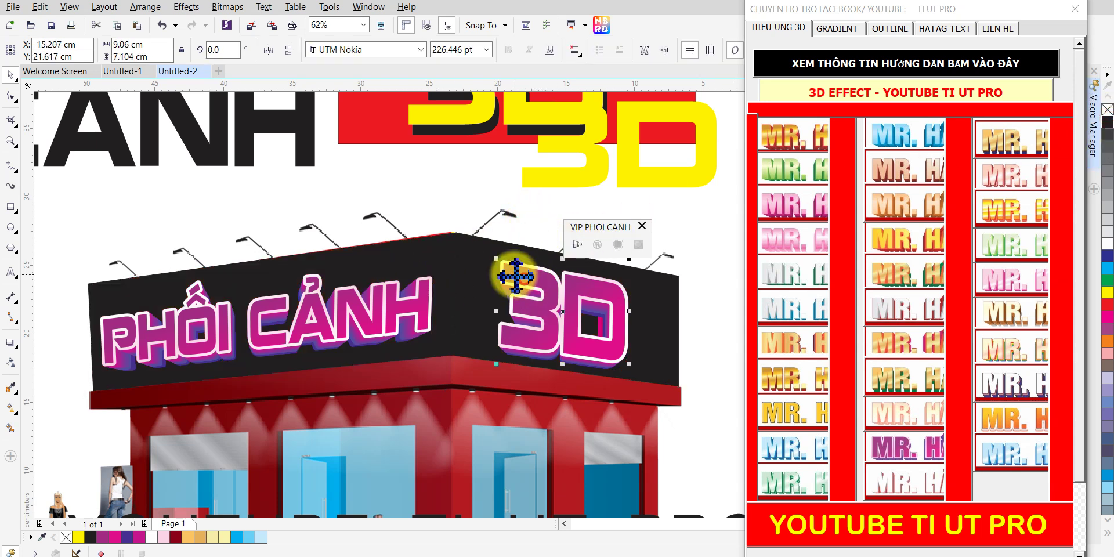
{"action": "key", "text": "ctrl+z"}
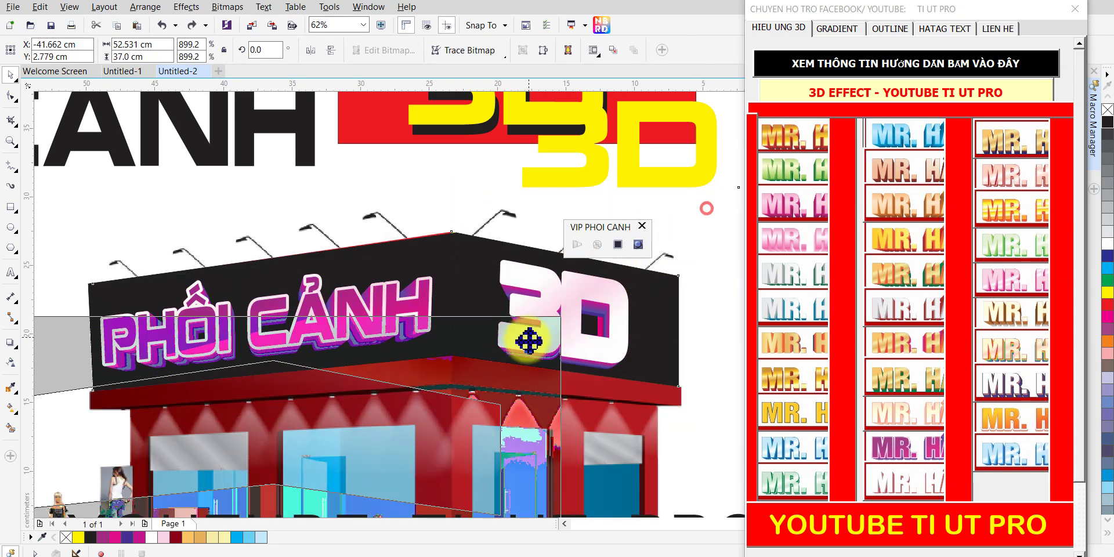
{"action": "right_click", "coordinate": [502, 224]}
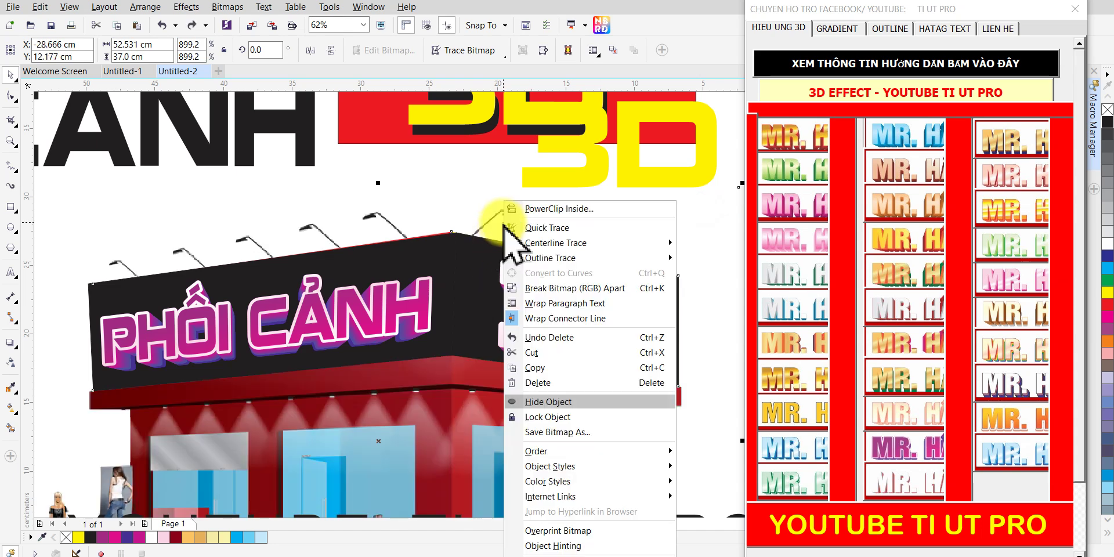
Dismiss the menu, select the 3D lettering group and pan to centre the sign.
{"action": "left_click", "coordinate": [641, 336]}
{"action": "scroll", "coordinate": [641, 290], "scroll_direction": "up", "scroll_amount": 2}
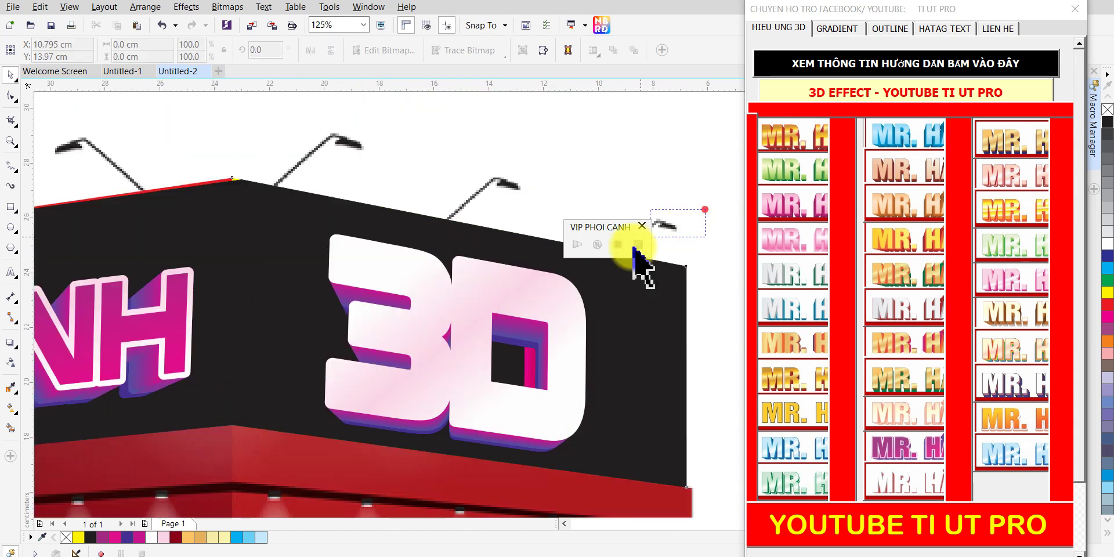
{"action": "left_click", "coordinate": [372, 398]}
{"action": "scroll", "coordinate": [377, 430], "scroll_direction": "down", "scroll_amount": 3}
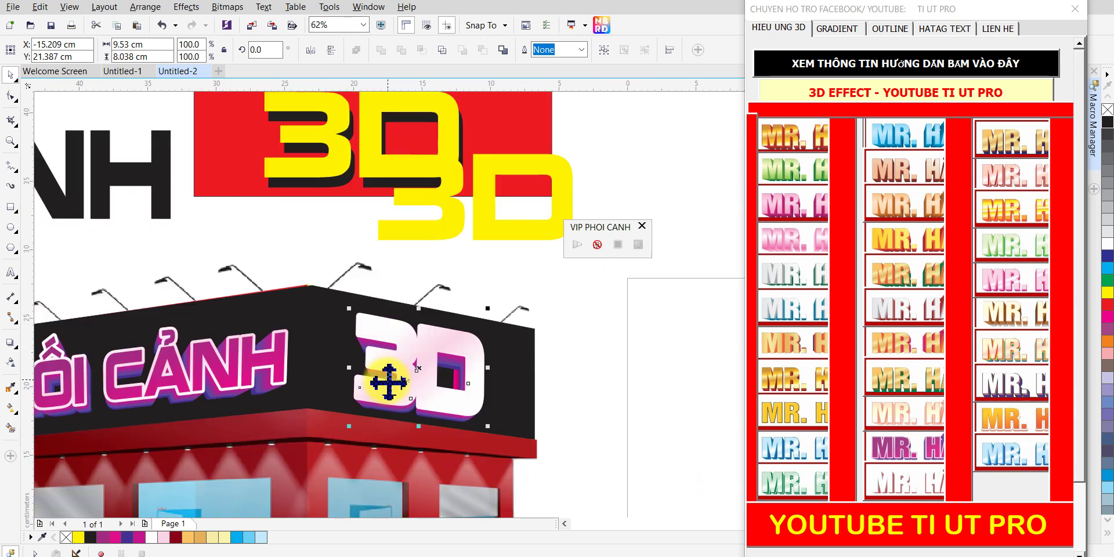
{"action": "left_click_drag", "start_coordinate": [434, 332], "coordinate": [480, 279]}
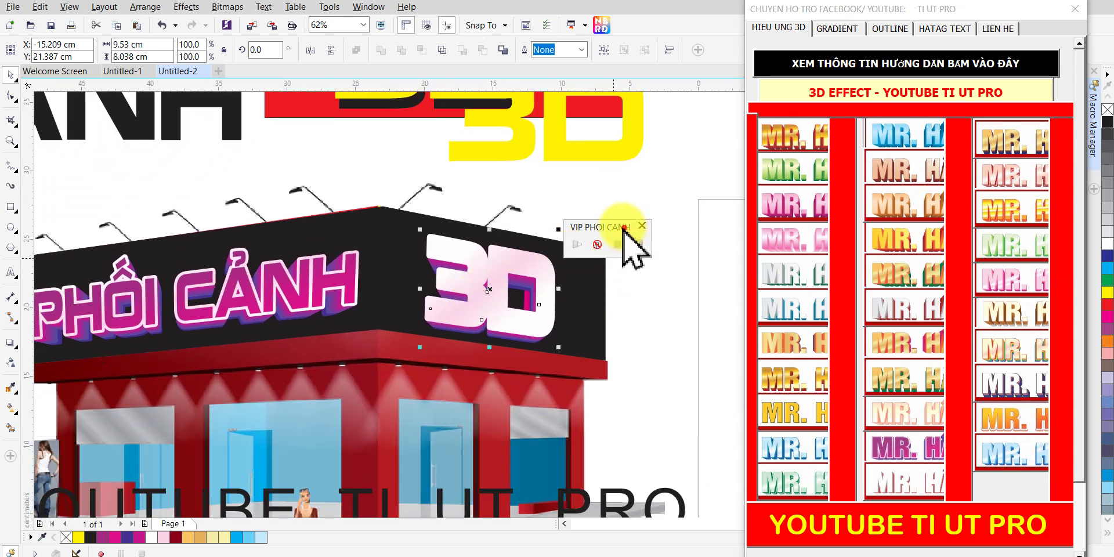
Move the VIP PHOI CANH panel beside the sign and widen it into one row.
{"action": "left_click_drag", "start_coordinate": [623, 228], "coordinate": [645, 203]}
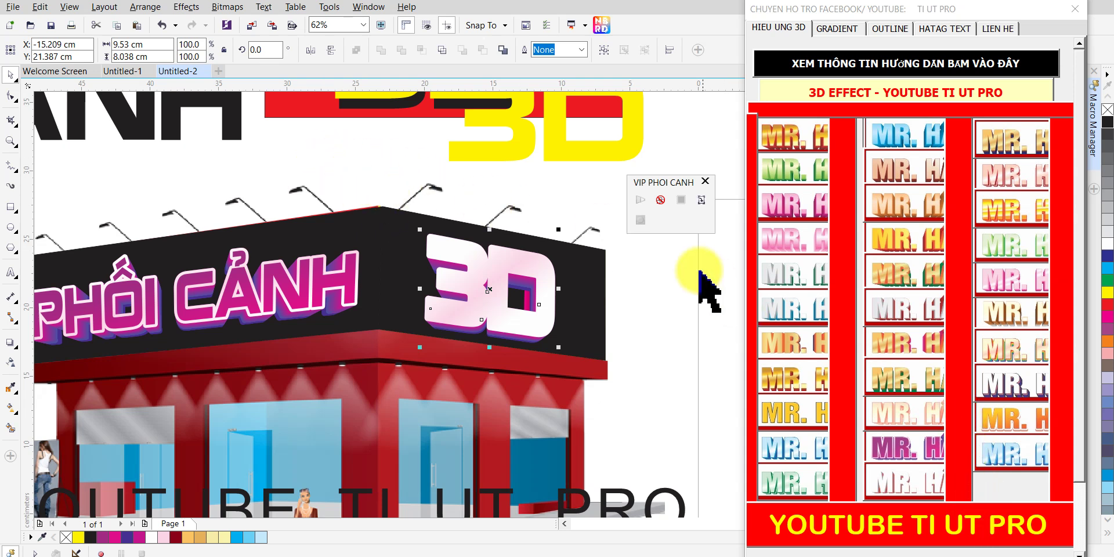
{"action": "left_click_drag", "start_coordinate": [716, 206], "coordinate": [735, 205]}
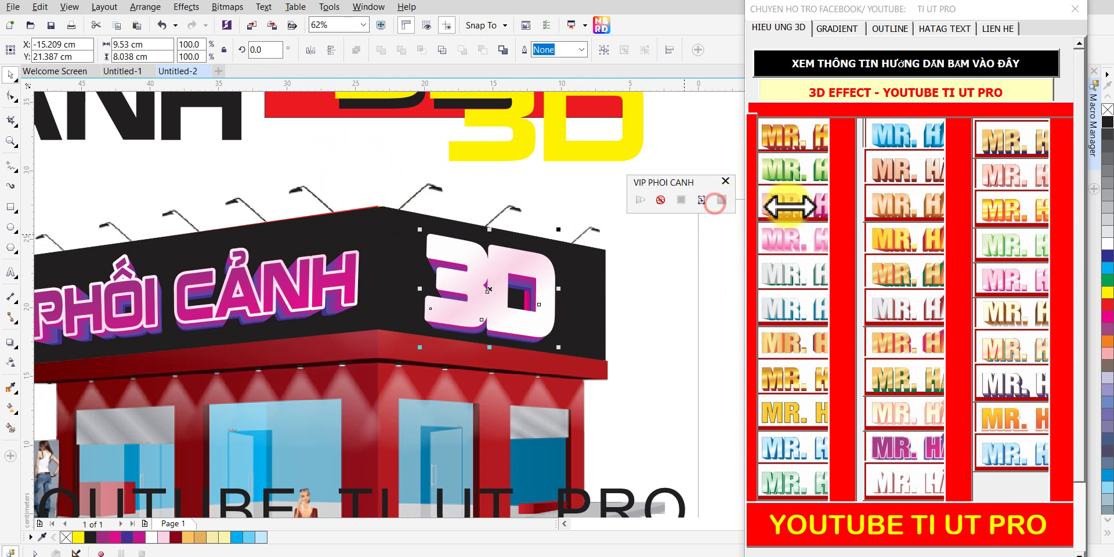
{"action": "left_click", "coordinate": [702, 201]}
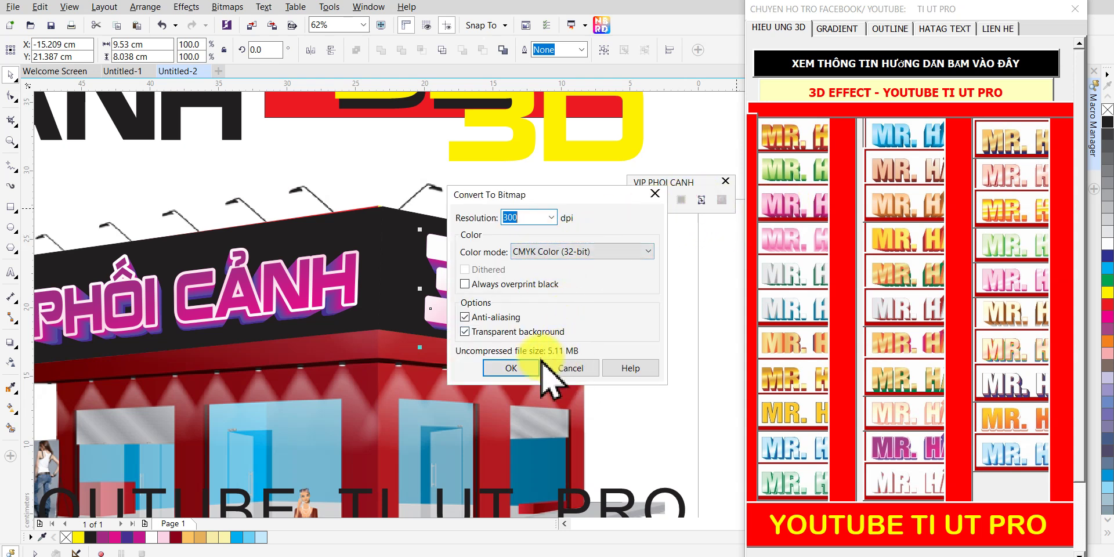
Convert the 3D lettering to an RGB Color (24-bit) bitmap.
{"action": "left_click", "coordinate": [555, 250]}
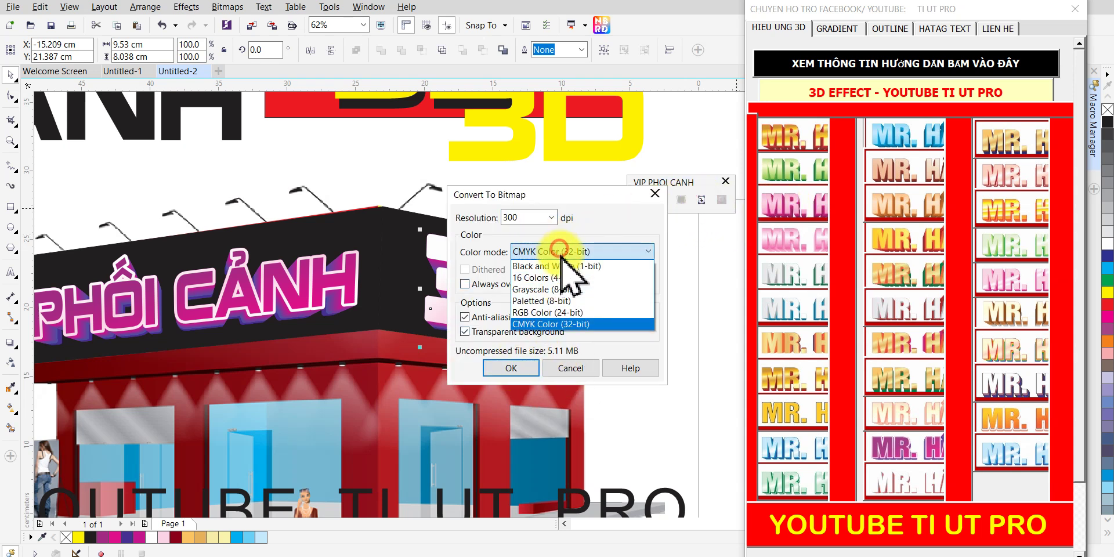
{"action": "left_click", "coordinate": [554, 312]}
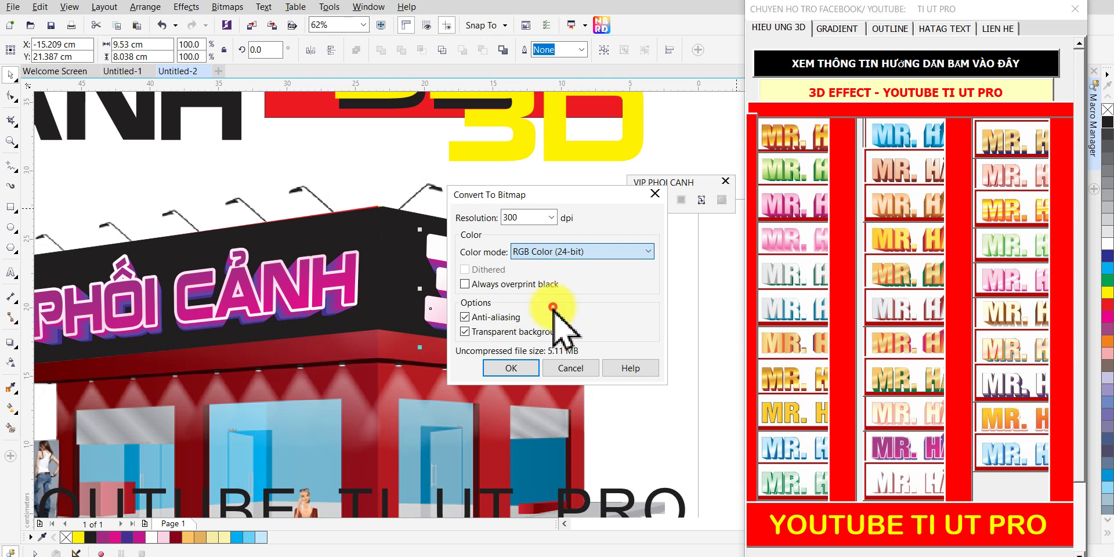
{"action": "left_click", "coordinate": [511, 367]}
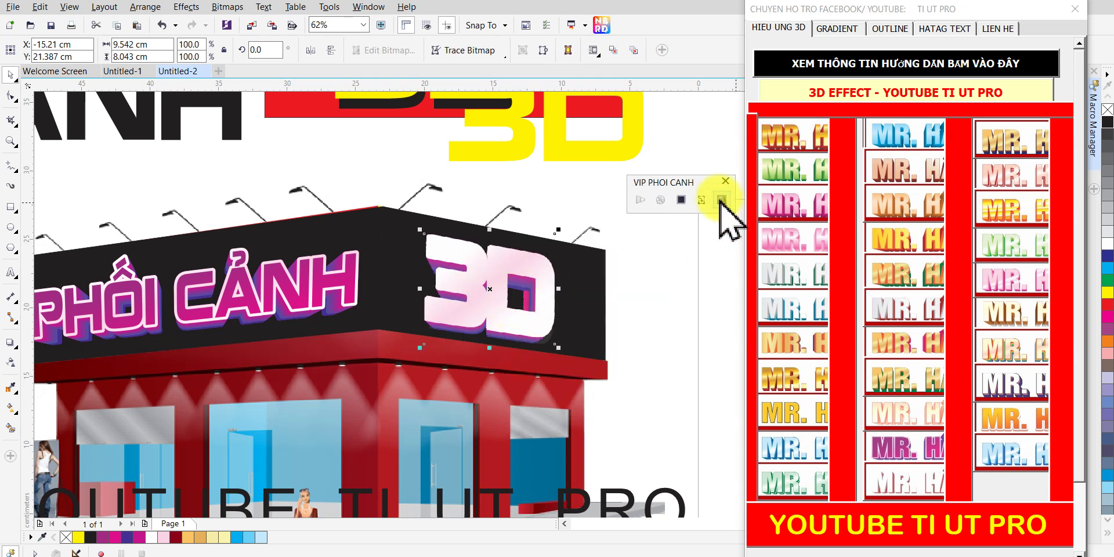
Give the lettering bitmap a 17-pixel Gaussian Blur glow.
{"action": "left_click", "coordinate": [680, 200]}
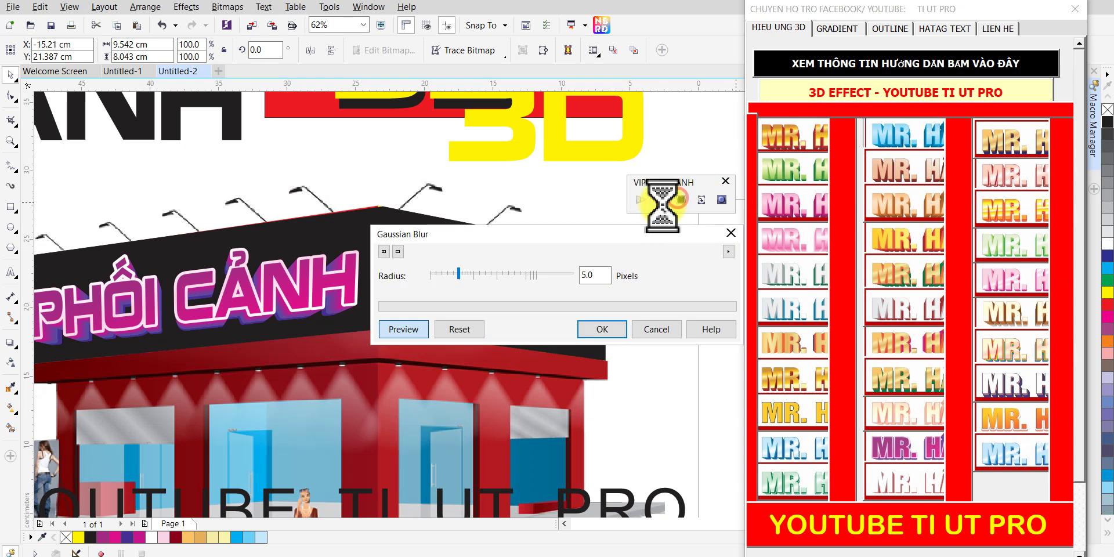
{"action": "left_click_drag", "start_coordinate": [574, 216], "coordinate": [795, 340]}
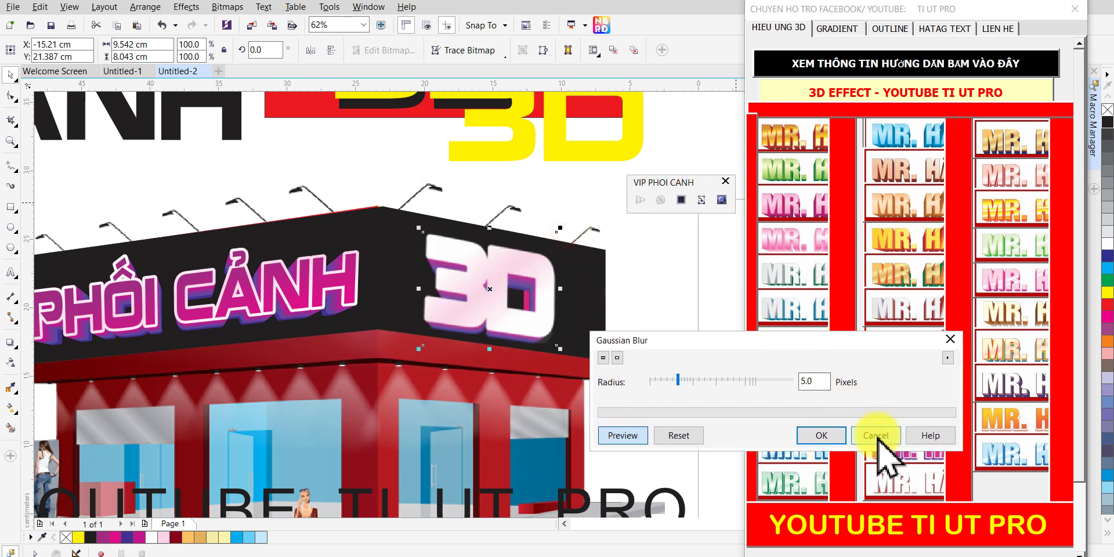
{"action": "left_click", "coordinate": [877, 435]}
{"action": "key", "text": "ctrl+z"}
{"action": "key", "text": "ctrl+z"}
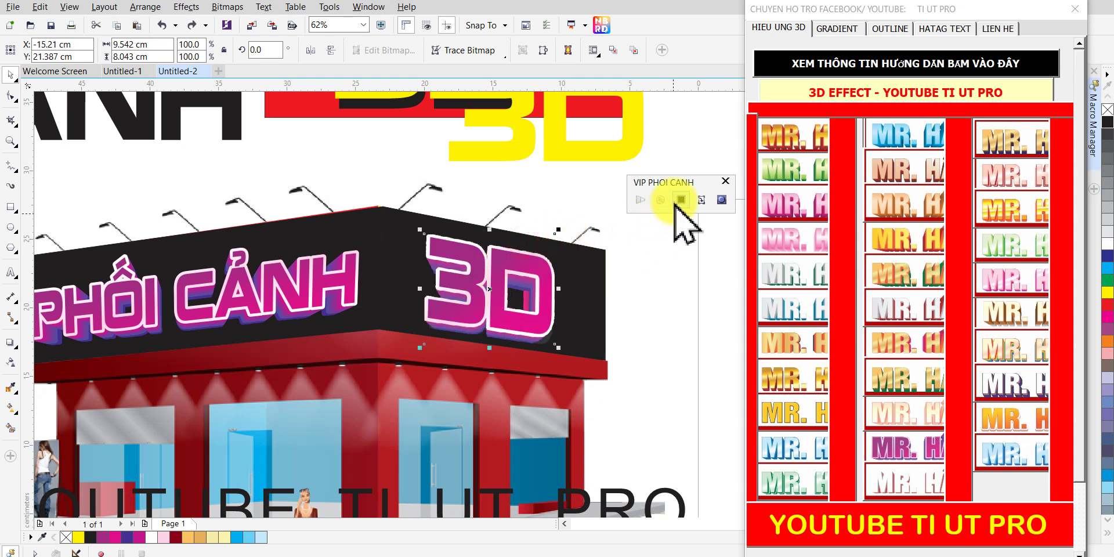
{"action": "left_click", "coordinate": [677, 200]}
{"action": "left_click_drag", "start_coordinate": [539, 240], "coordinate": [800, 167]}
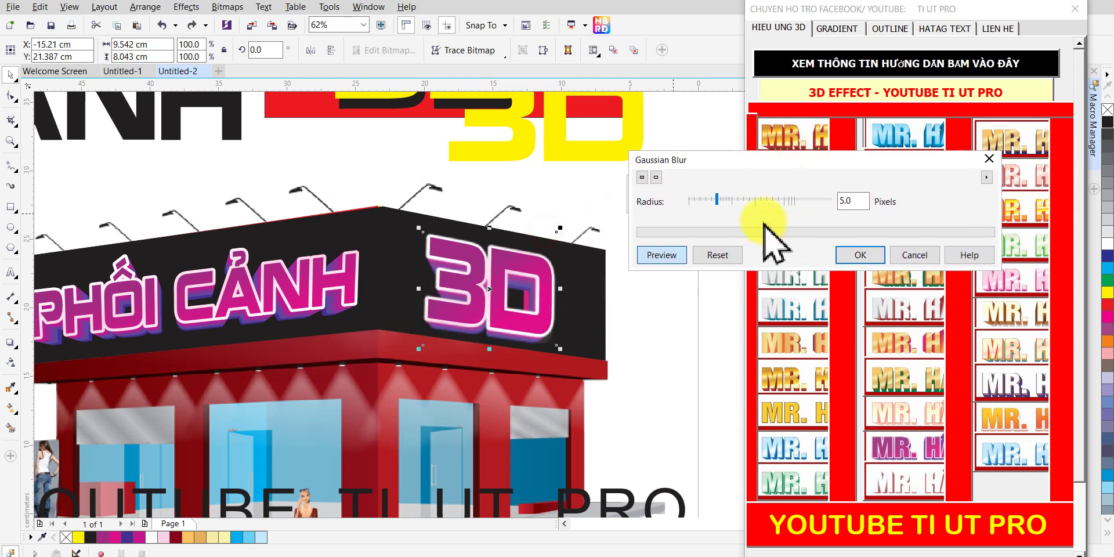
{"action": "left_click_drag", "start_coordinate": [745, 202], "coordinate": [735, 202]}
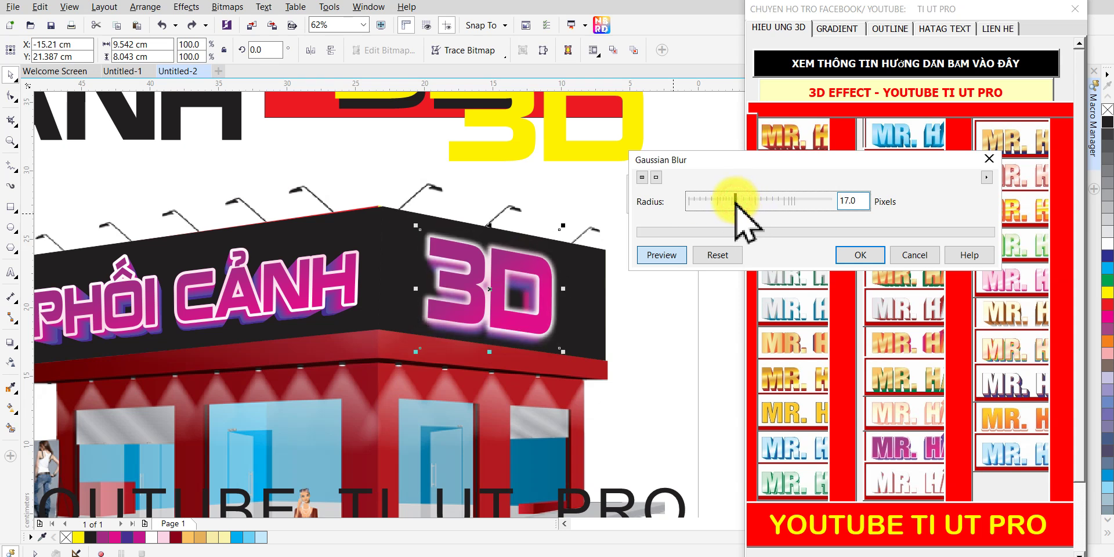
{"action": "left_click", "coordinate": [861, 255]}
{"action": "scroll", "coordinate": [493, 267], "scroll_direction": "up", "scroll_amount": 2}
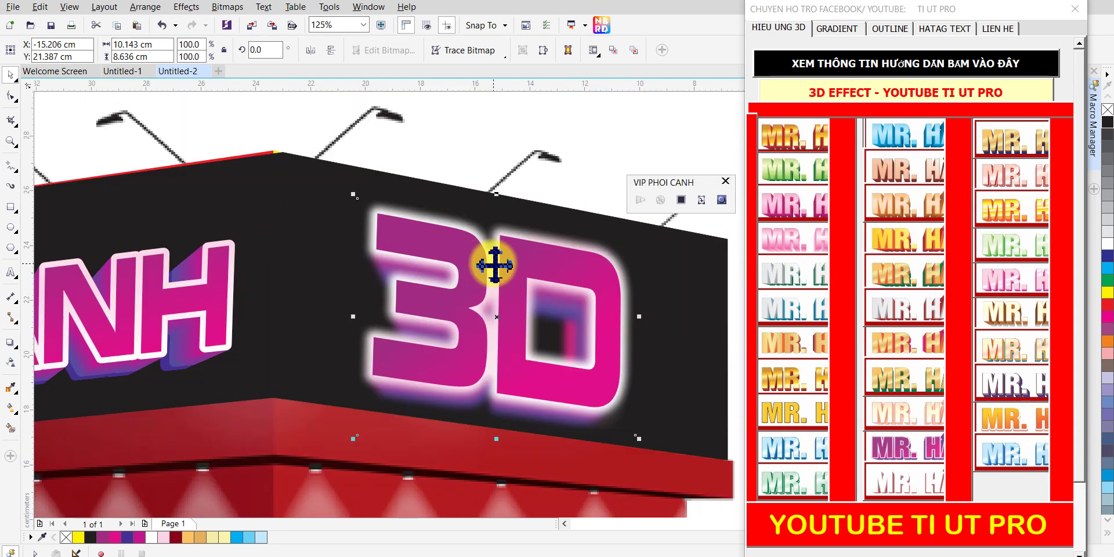
Select the PHỐI CẢNH lettering objects and undo the last change to the 3D lettering.
{"action": "left_click", "coordinate": [485, 265]}
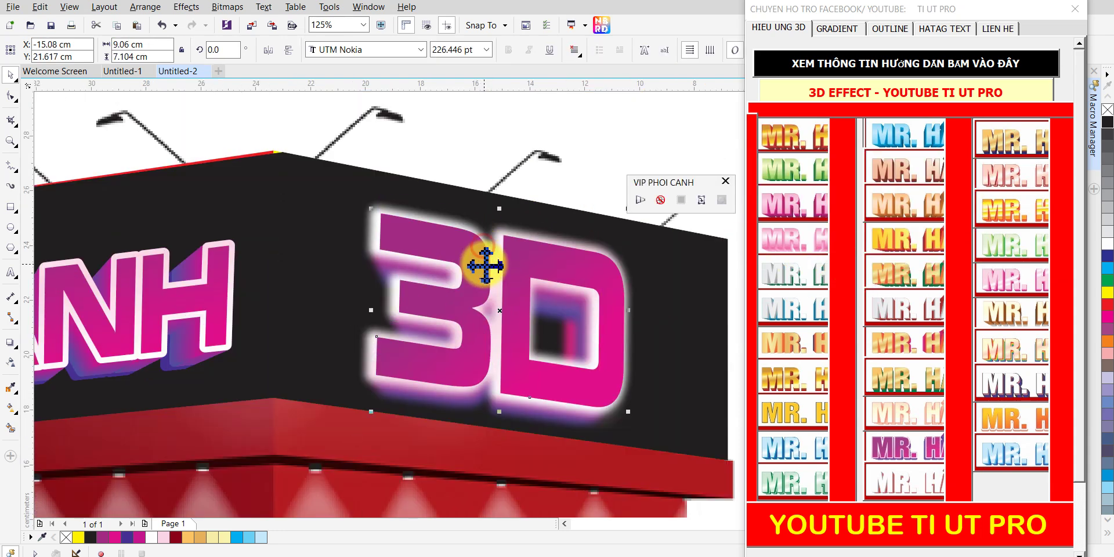
{"action": "scroll", "coordinate": [487, 267], "scroll_direction": "down", "scroll_amount": 2}
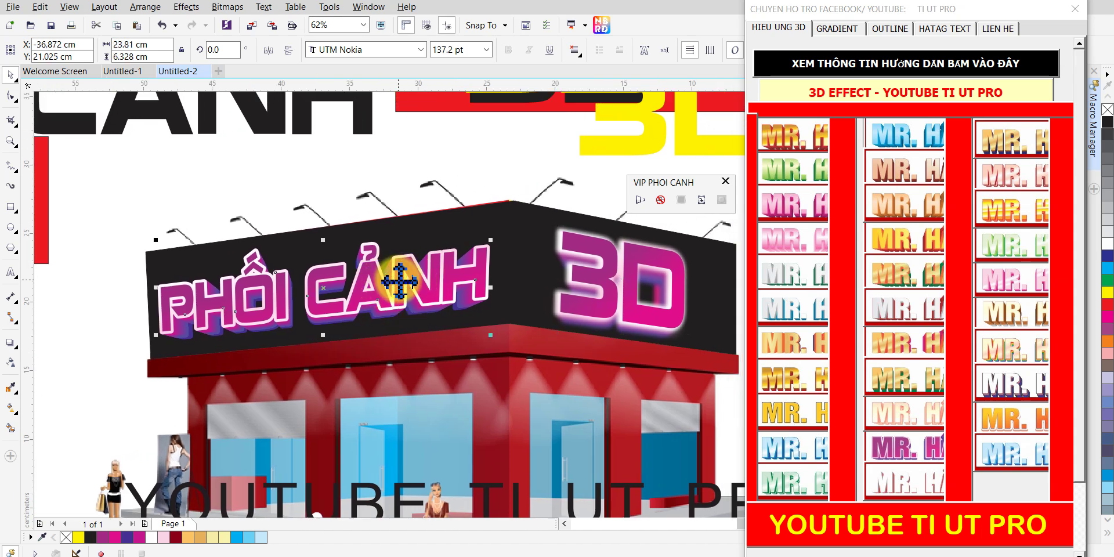
{"action": "left_click_drag", "start_coordinate": [391, 279], "coordinate": [426, 249]}
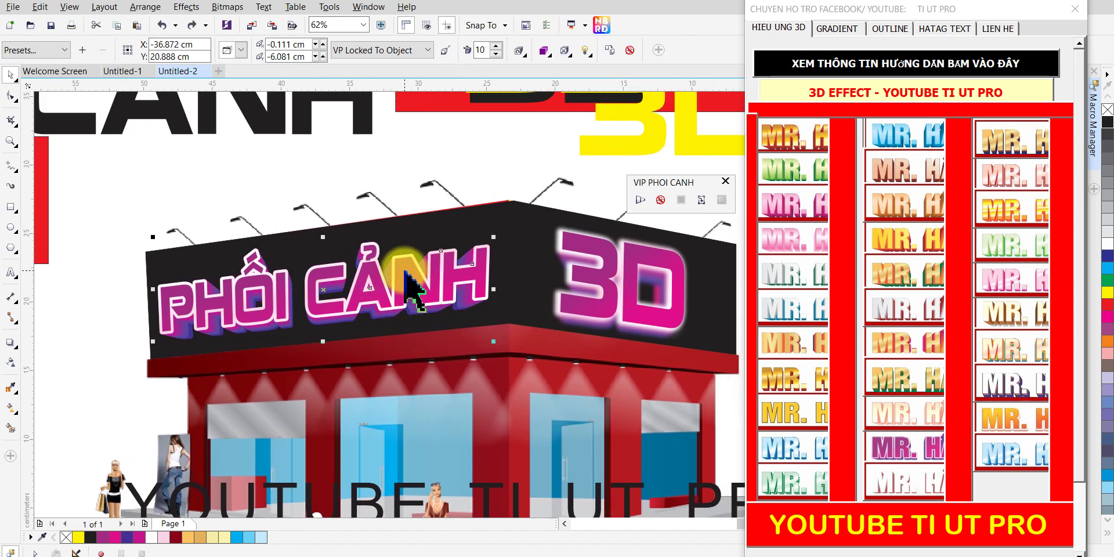
{"action": "scroll", "coordinate": [397, 285], "scroll_direction": "up", "scroll_amount": 2}
{"action": "scroll", "coordinate": [397, 290], "scroll_direction": "down", "scroll_amount": 2}
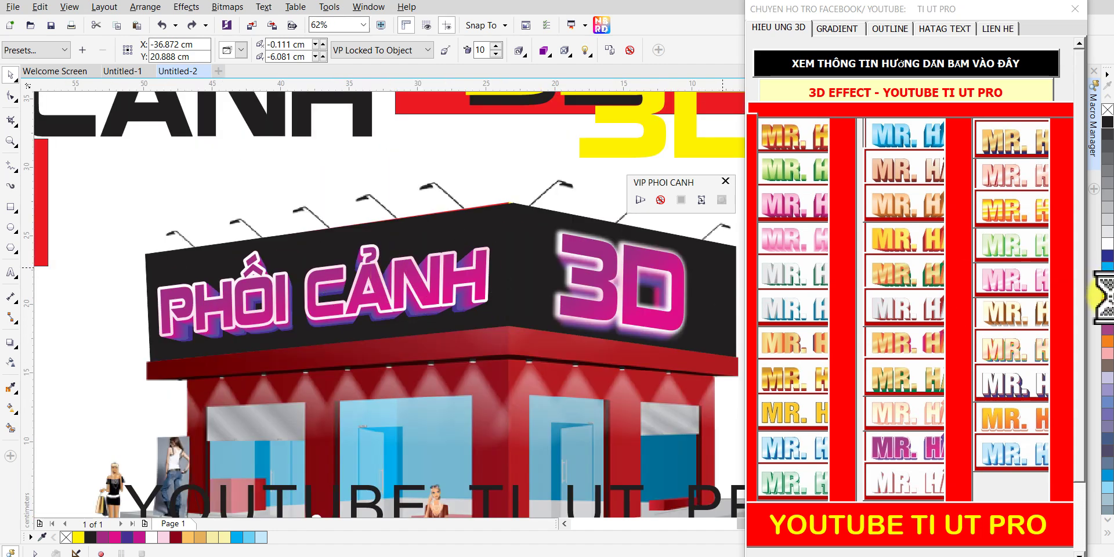
{"action": "scroll", "coordinate": [371, 281], "scroll_direction": "up", "scroll_amount": 2}
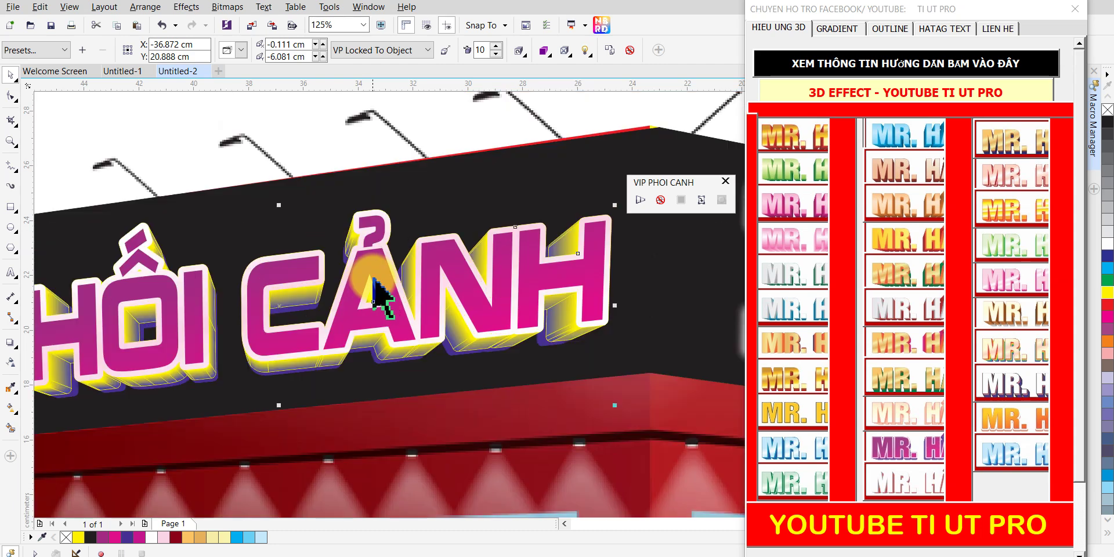
{"action": "left_click", "coordinate": [421, 284]}
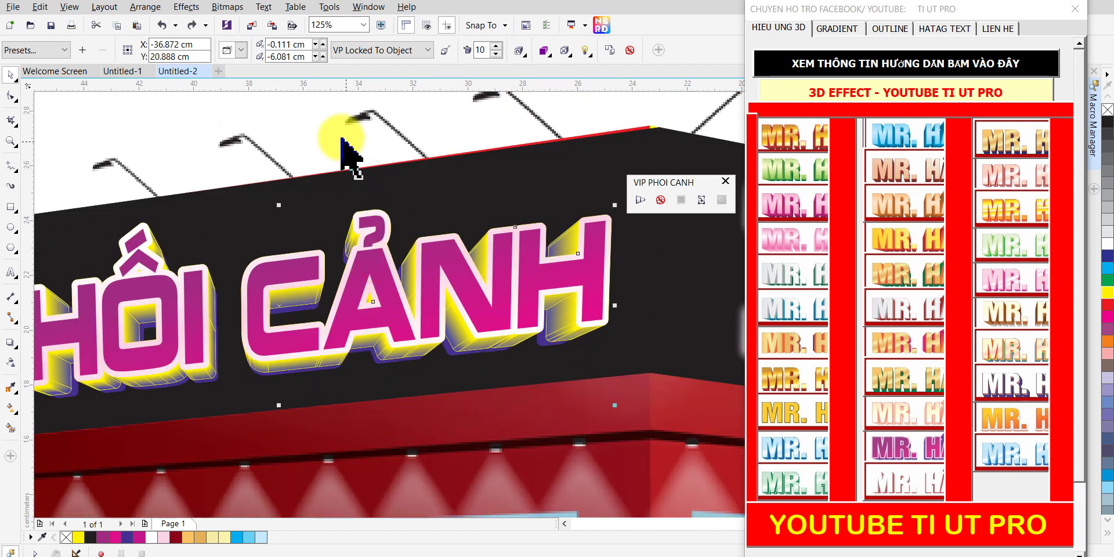
{"action": "left_click", "coordinate": [368, 243]}
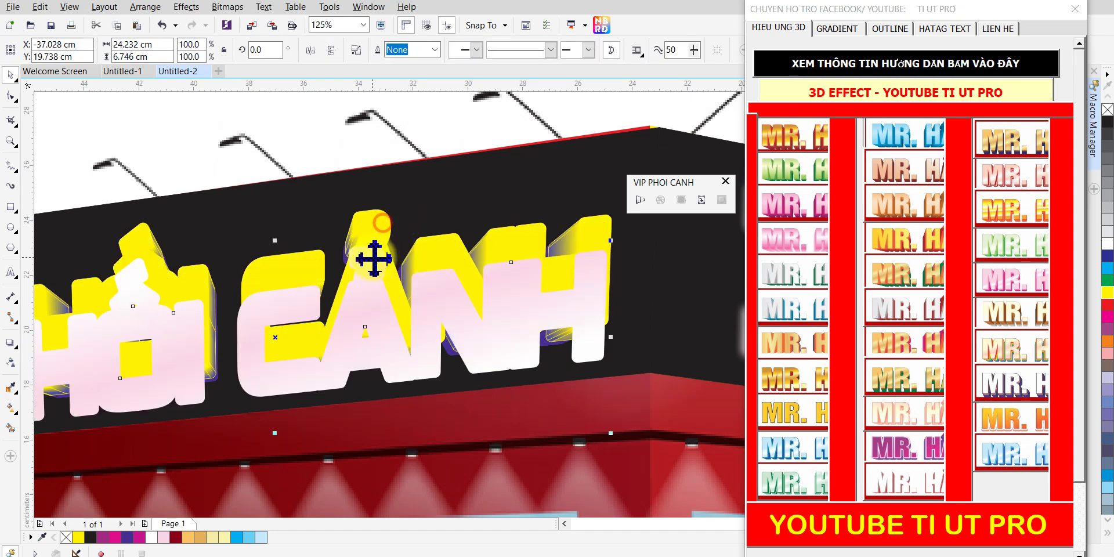
{"action": "key", "text": "ctrl+z"}
Lay a yellow duplicate of the PHỐI CẢNH lettering over the 3D text.
{"action": "left_click_drag", "start_coordinate": [373, 256], "coordinate": [340, 375]}
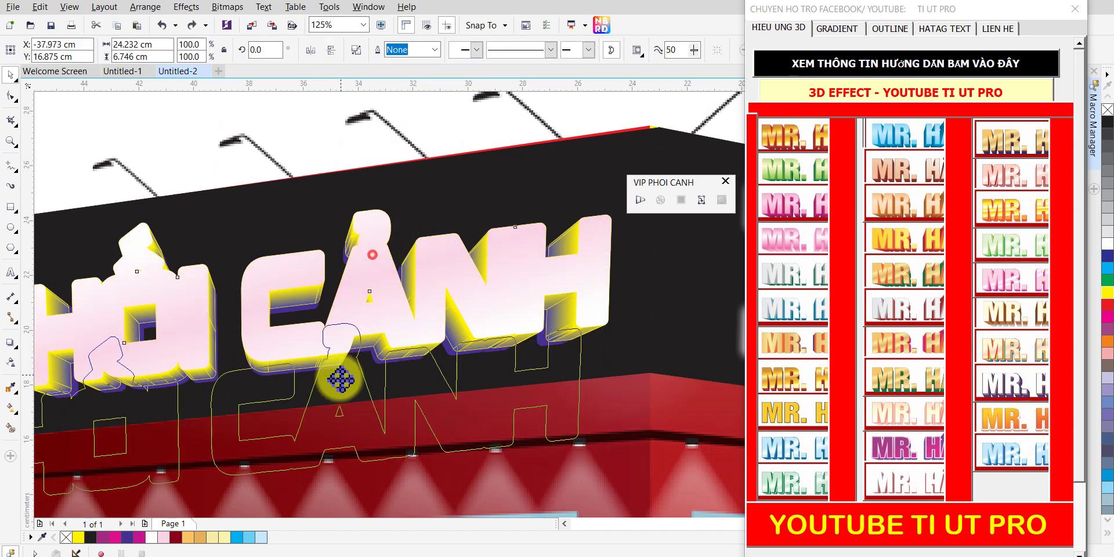
{"action": "key", "text": "ctrl+z"}
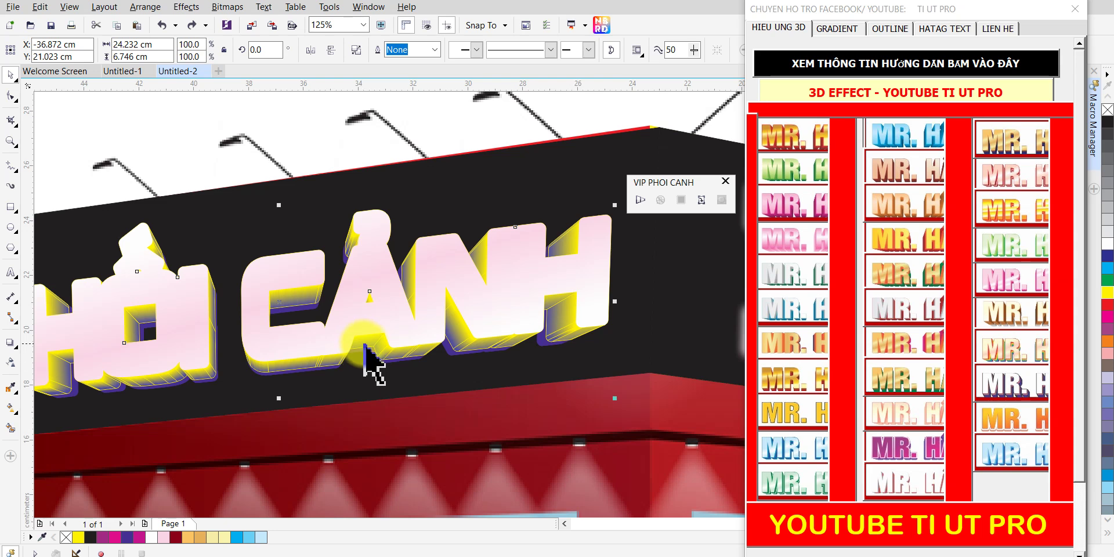
{"action": "left_click_drag", "start_coordinate": [376, 341], "coordinate": [386, 249]}
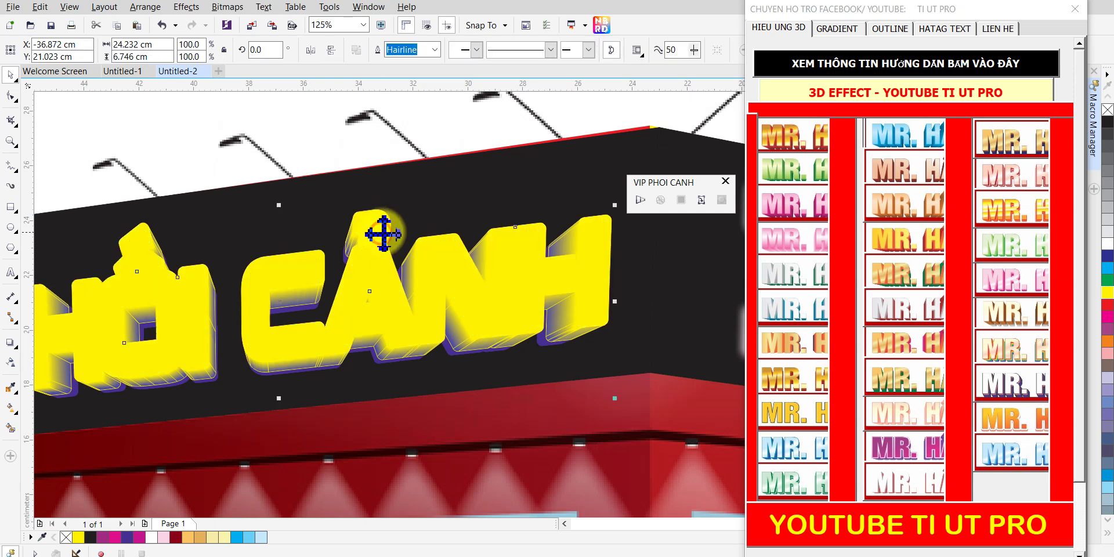
{"action": "left_click", "coordinate": [313, 143]}
Convert the yellow PHỐI CẢNH copy to a 72 dpi bitmap.
{"action": "left_click", "coordinate": [398, 266]}
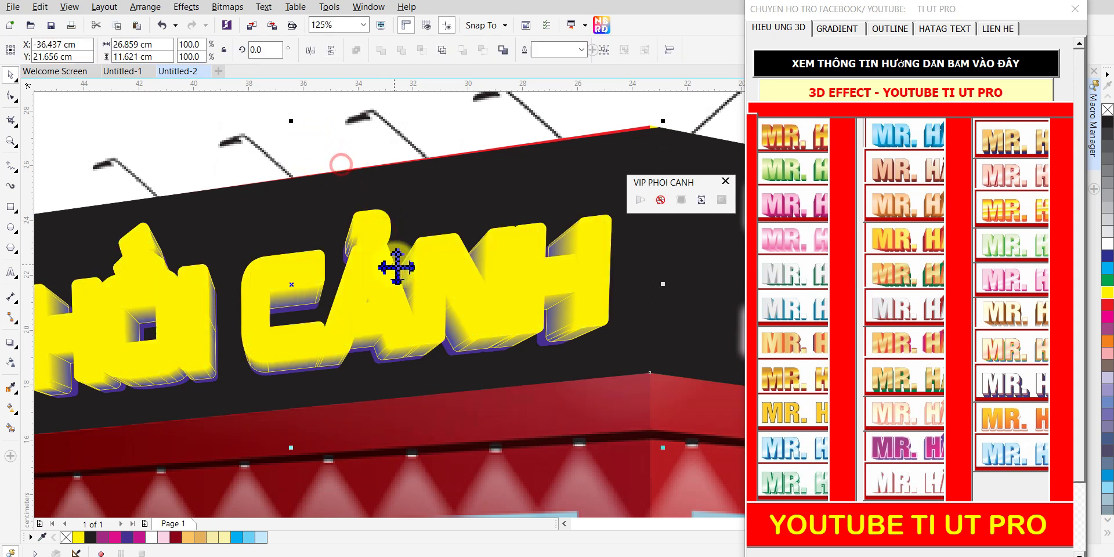
{"action": "left_click", "coordinate": [701, 200]}
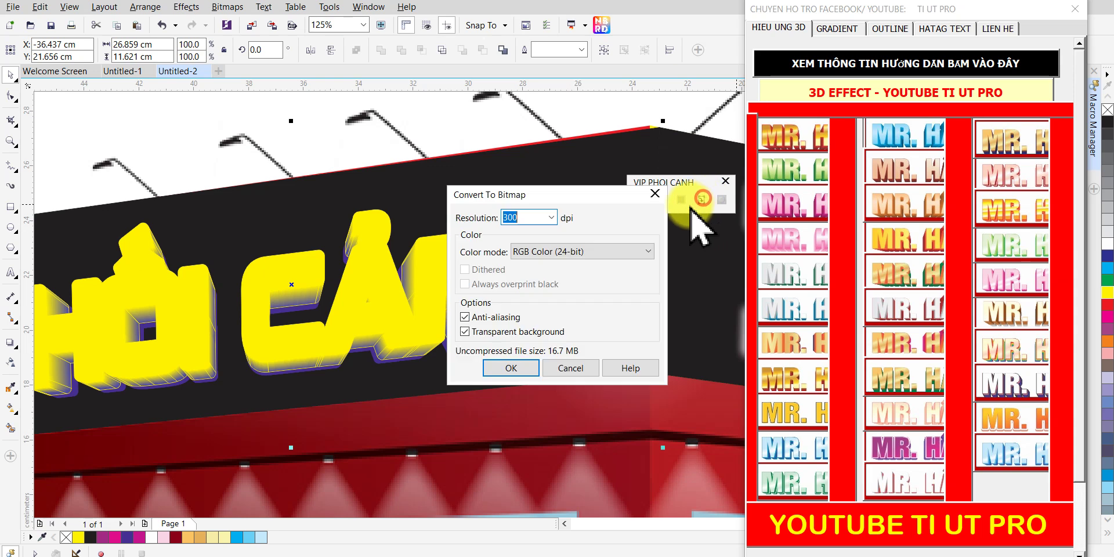
{"action": "left_click", "coordinate": [551, 217]}
{"action": "left_click", "coordinate": [535, 230]}
{"action": "left_click", "coordinate": [511, 365]}
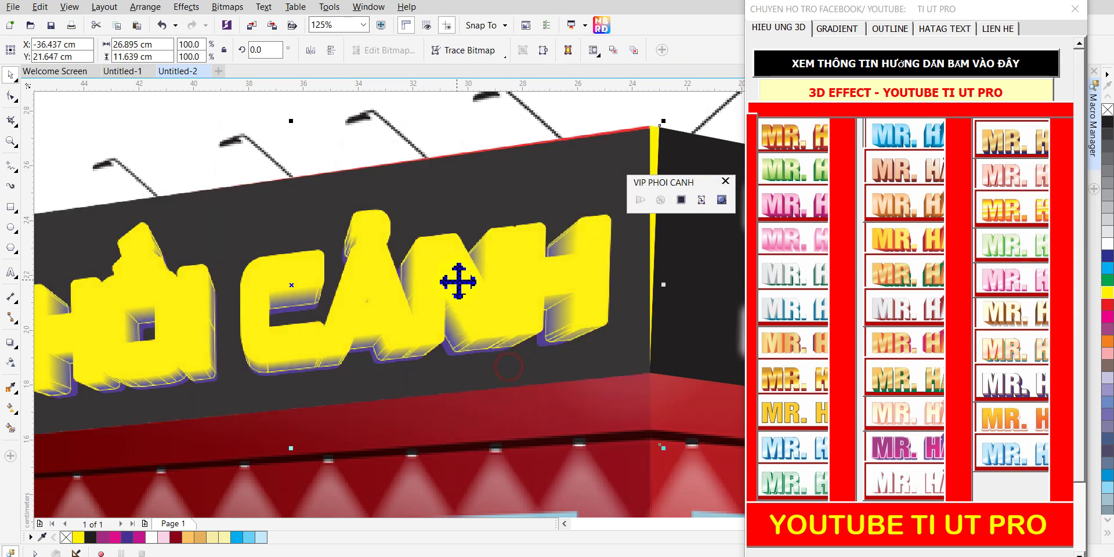
{"action": "scroll", "coordinate": [454, 249], "scroll_direction": "down", "scroll_amount": 2}
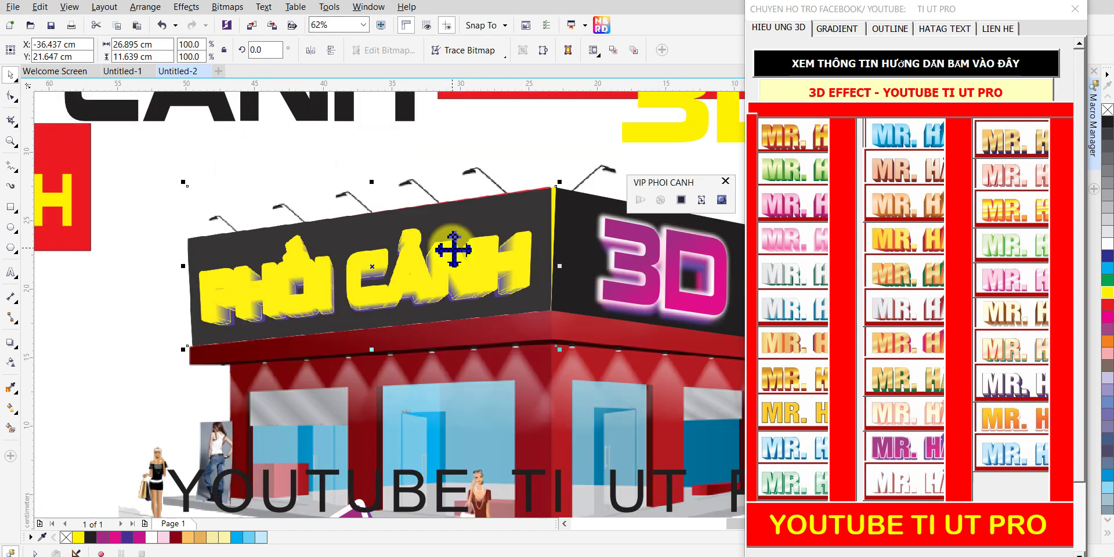
{"action": "scroll", "coordinate": [450, 247], "scroll_direction": "up", "scroll_amount": 2}
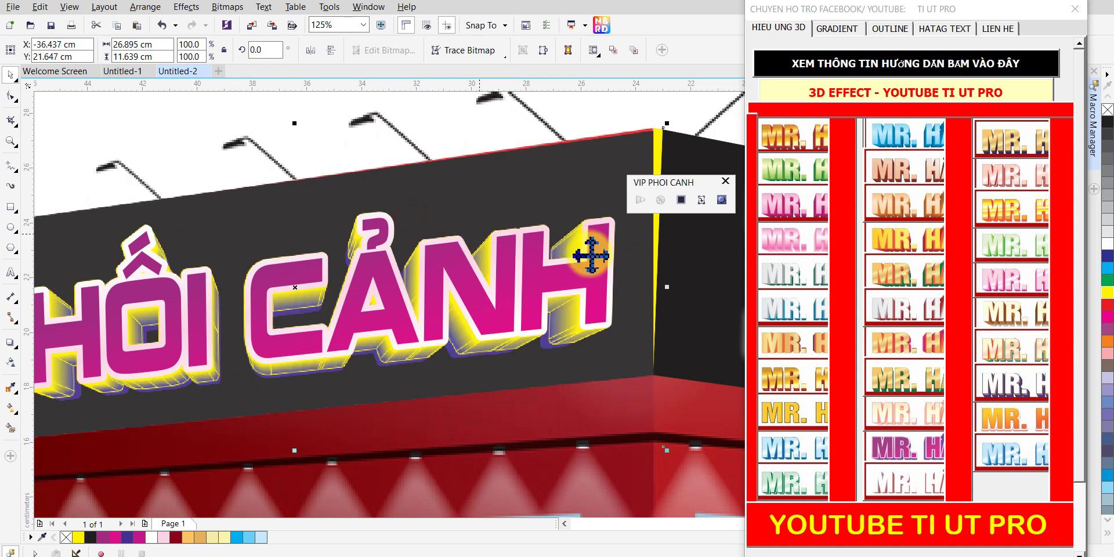
Open Gaussian Blur for the yellow layer, then cancel without blurring.
{"action": "left_click", "coordinate": [682, 199]}
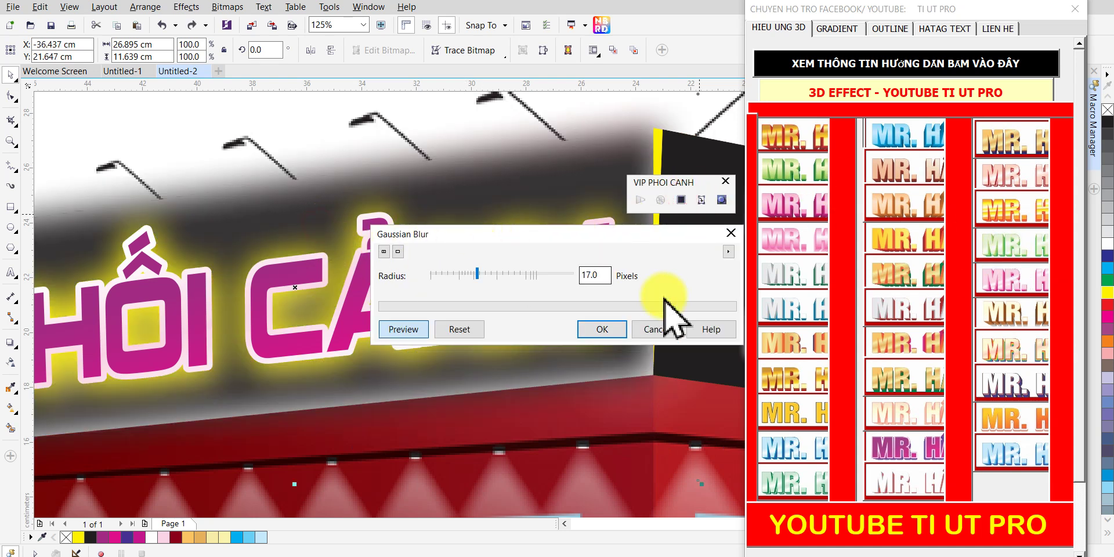
{"action": "left_click", "coordinate": [675, 329]}
{"action": "scroll", "coordinate": [500, 284], "scroll_direction": "down", "scroll_amount": 2}
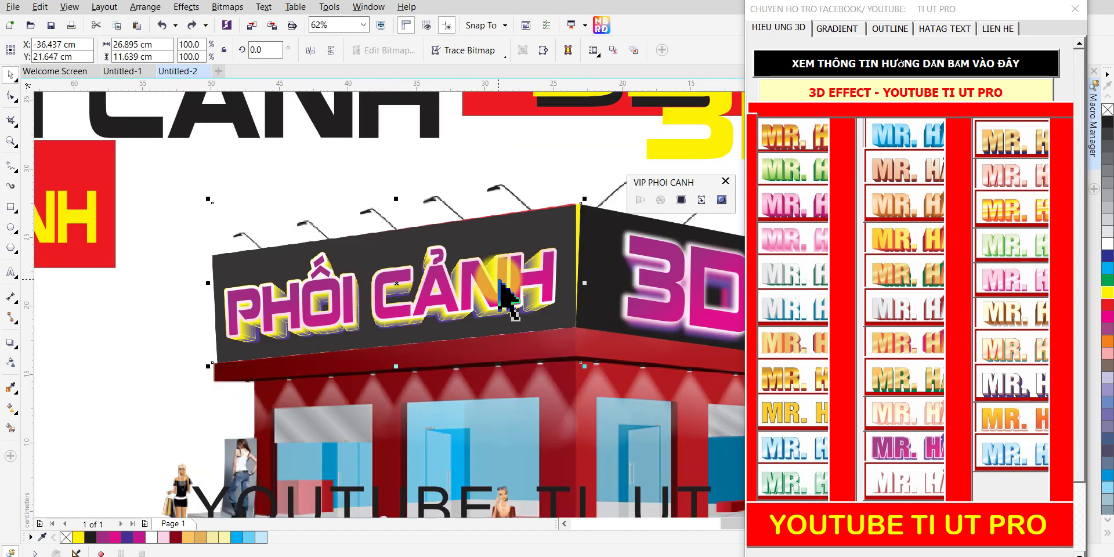
Blur the yellow PHỐI CẢNH bitmap with a Gaussian Blur radius of 2.5 pixels.
{"action": "left_click", "coordinate": [681, 199]}
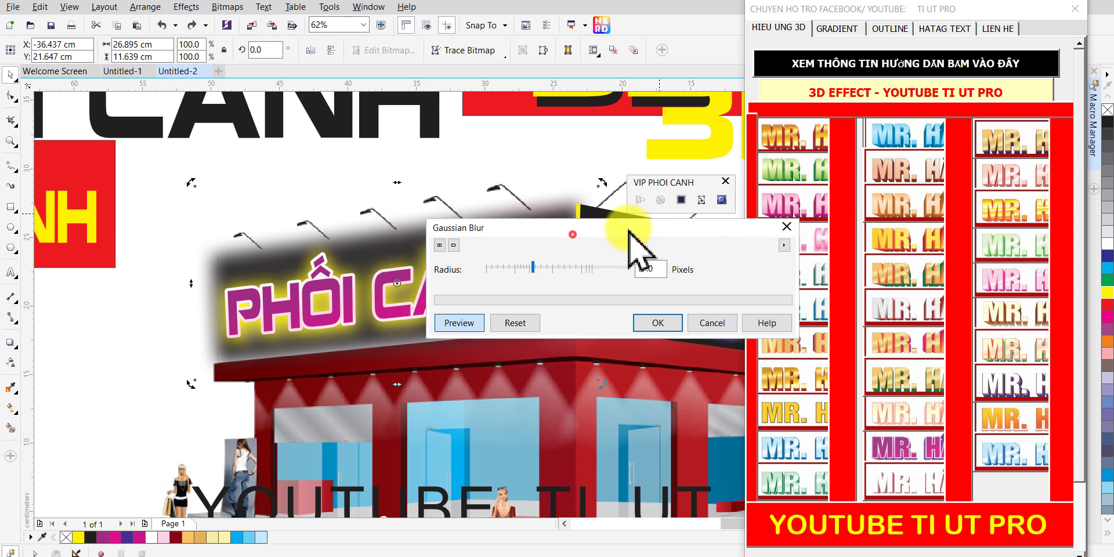
{"action": "left_click_drag", "start_coordinate": [705, 232], "coordinate": [922, 227]}
{"action": "left_click_drag", "start_coordinate": [671, 270], "coordinate": [675, 276]}
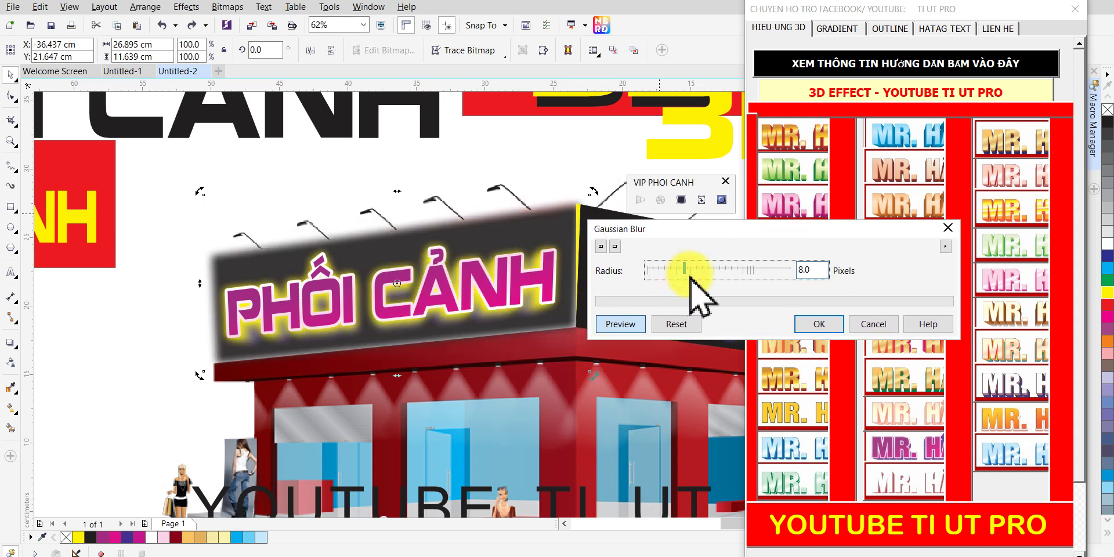
{"action": "left_click", "coordinate": [694, 269]}
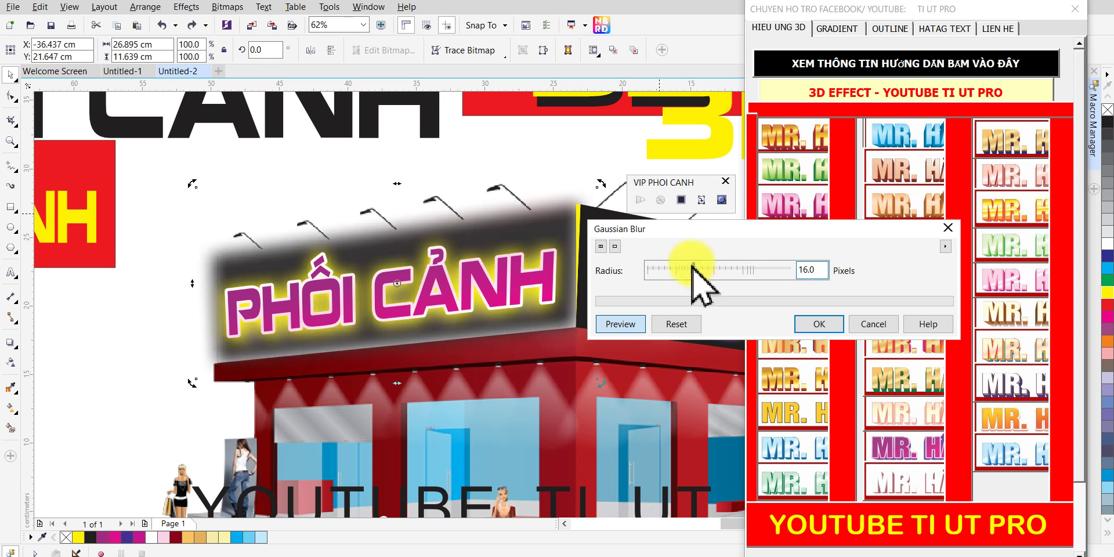
{"action": "left_click_drag", "start_coordinate": [689, 267], "coordinate": [664, 266]}
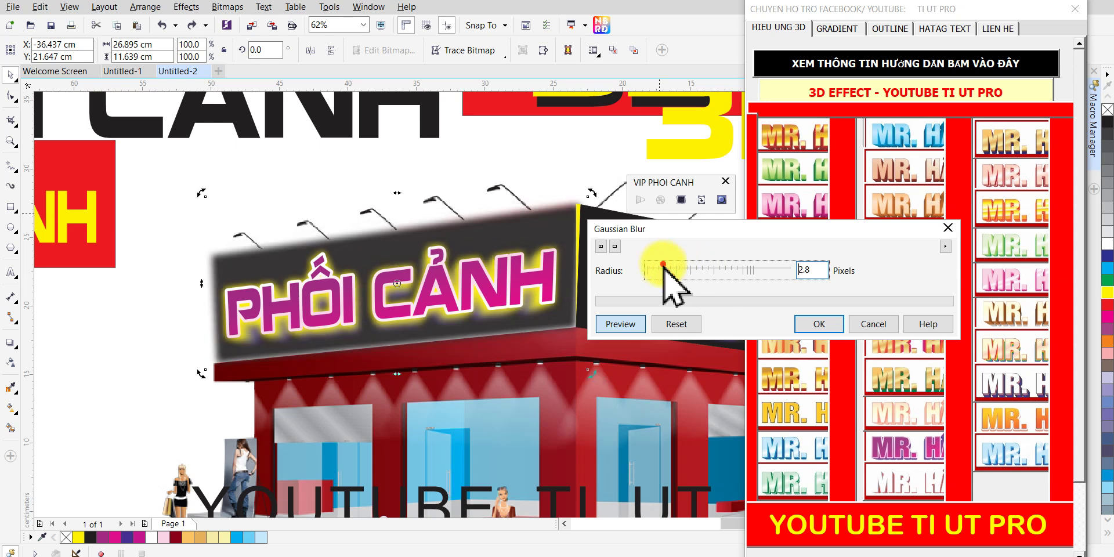
{"action": "left_click", "coordinate": [675, 269]}
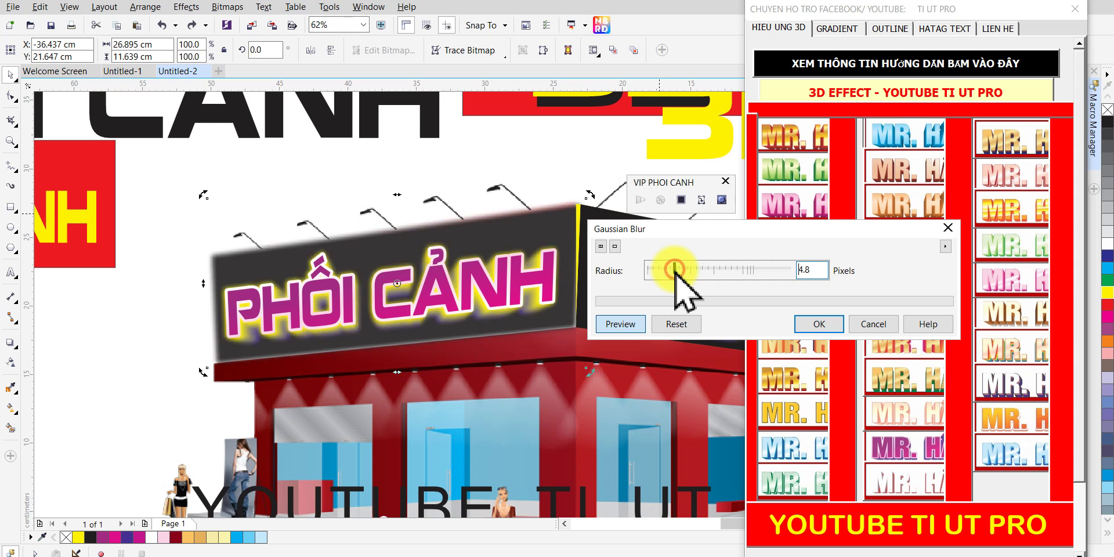
{"action": "left_click", "coordinate": [663, 270]}
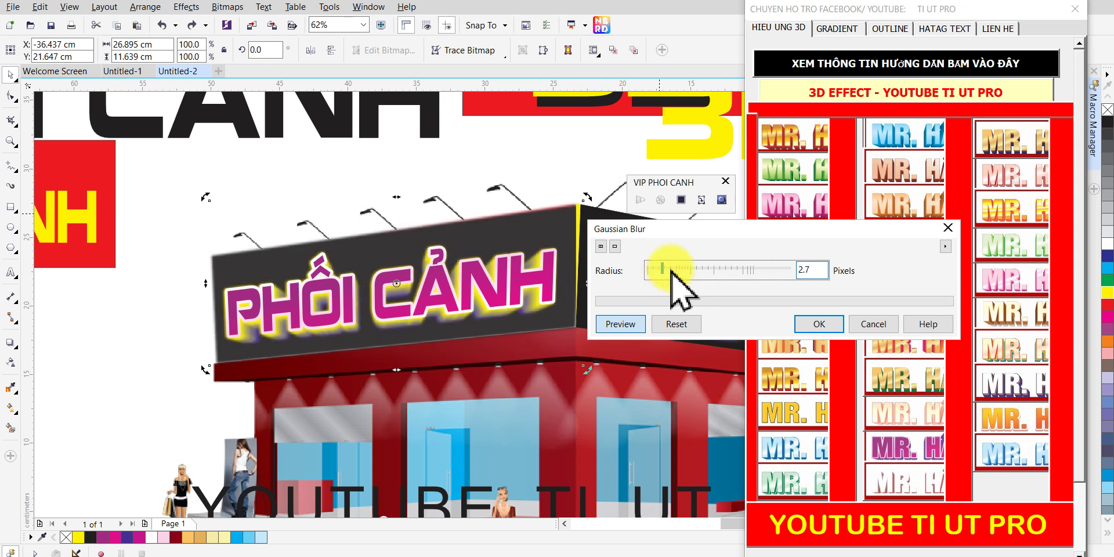
{"action": "left_click", "coordinate": [671, 269]}
{"action": "left_click", "coordinate": [661, 268]}
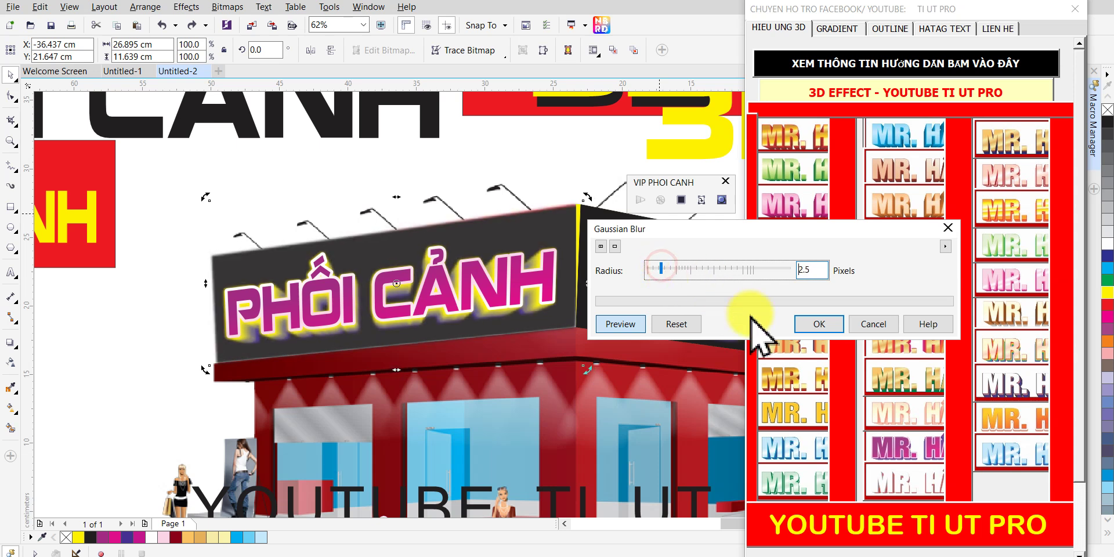
{"action": "left_click", "coordinate": [818, 324]}
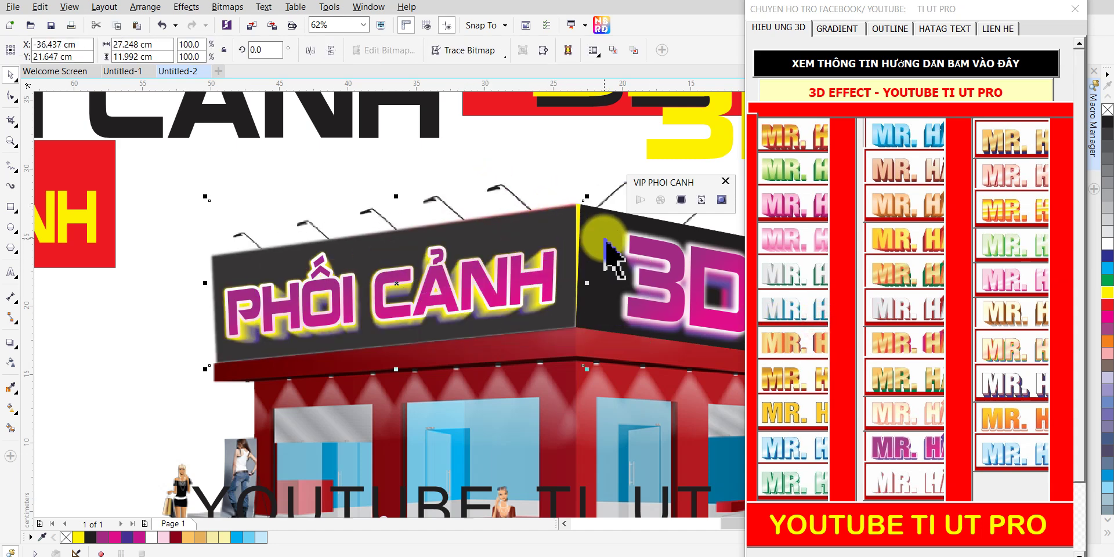
{"action": "left_click_drag", "start_coordinate": [477, 235], "coordinate": [482, 174]}
{"action": "key", "text": "ctrl+z"}
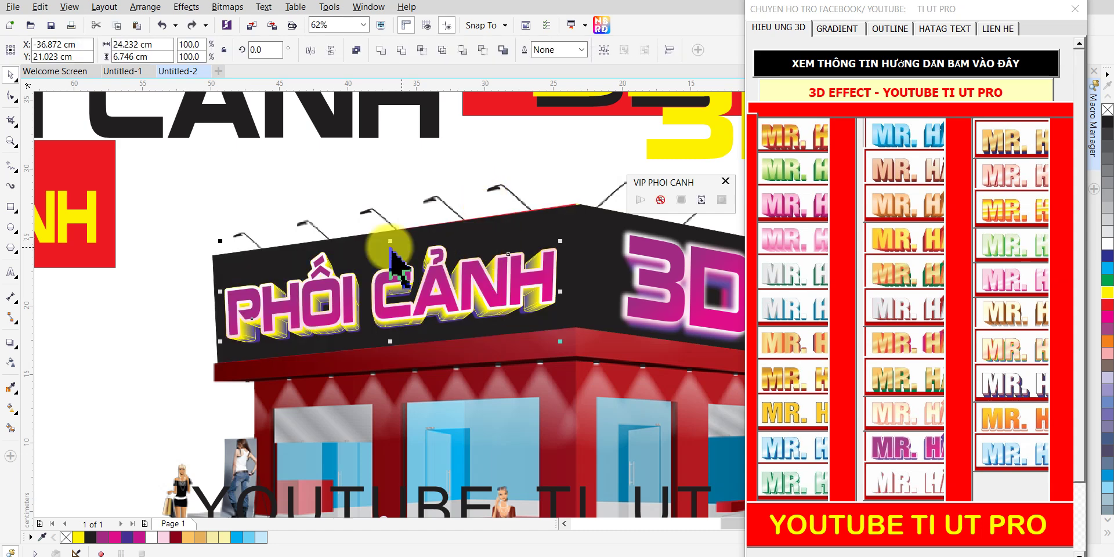
{"action": "mouse_move", "coordinate": [301, 282]}
{"action": "left_mouse_down"}
{"action": "mouse_move", "coordinate": [304, 334]}
{"action": "mouse_move", "coordinate": [300, 281]}
{"action": "left_mouse_up"}
{"action": "scroll", "coordinate": [376, 286], "scroll_direction": "up", "scroll_amount": 2}
{"action": "left_click_drag", "start_coordinate": [376, 286], "coordinate": [394, 283]}
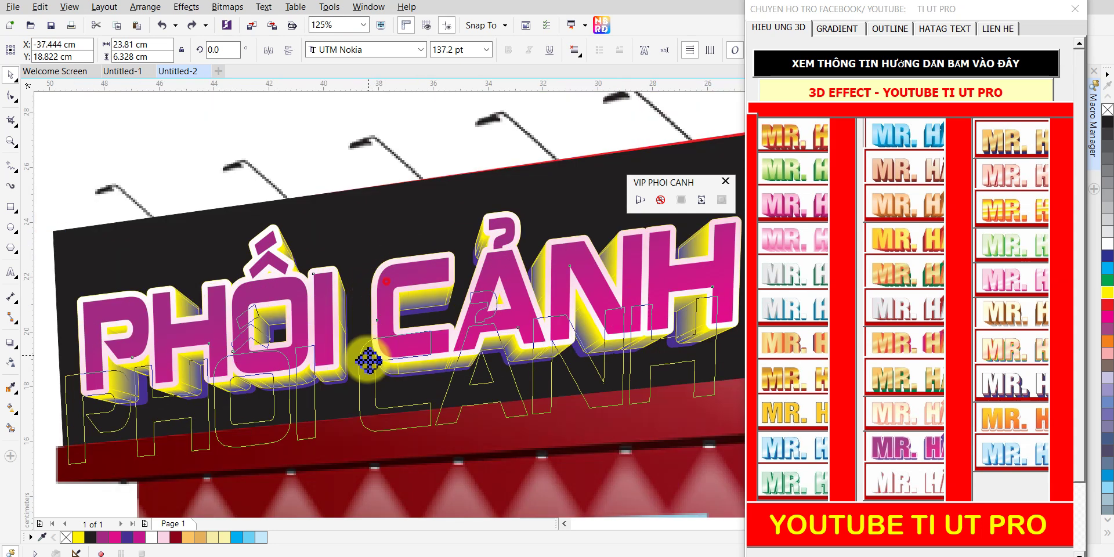
{"action": "key", "text": "Escape"}
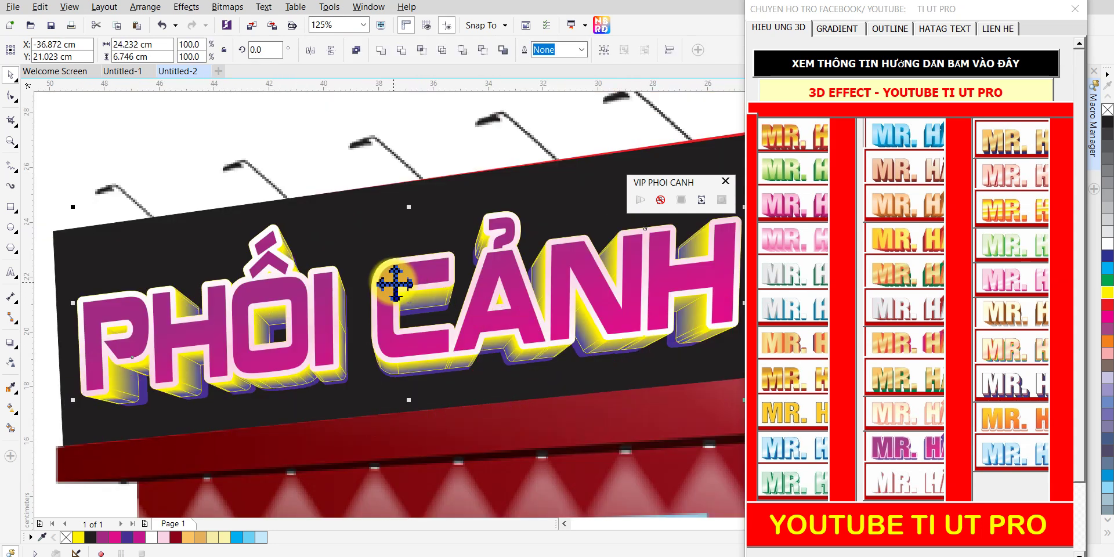
{"action": "scroll", "coordinate": [395, 283], "scroll_direction": "down", "scroll_amount": 2}
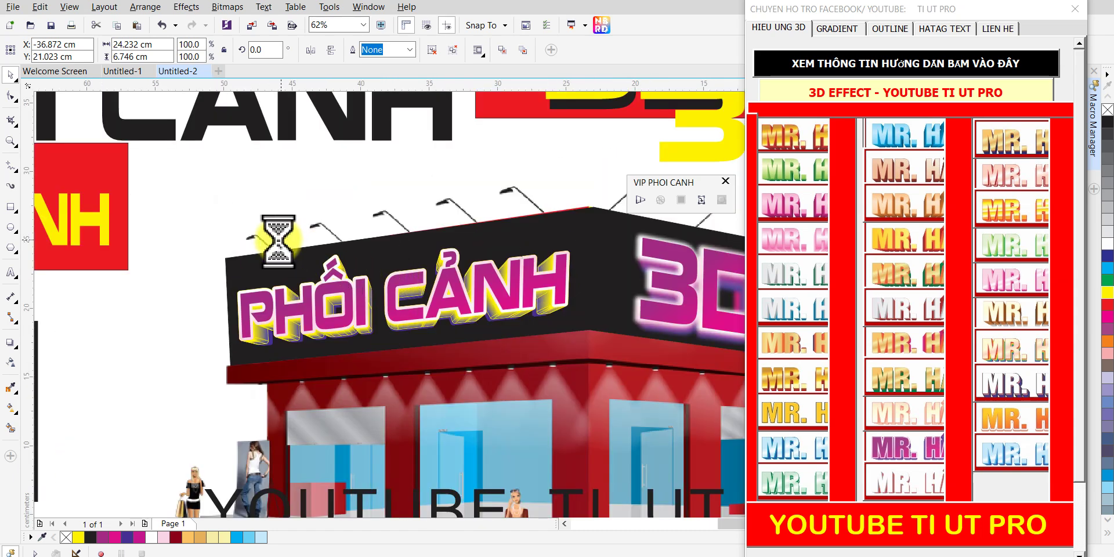
{"action": "mouse_move", "coordinate": [225, 193]}
{"action": "left_mouse_down"}
{"action": "mouse_move", "coordinate": [582, 381]}
{"action": "mouse_move", "coordinate": [574, 371]}
{"action": "left_mouse_up"}
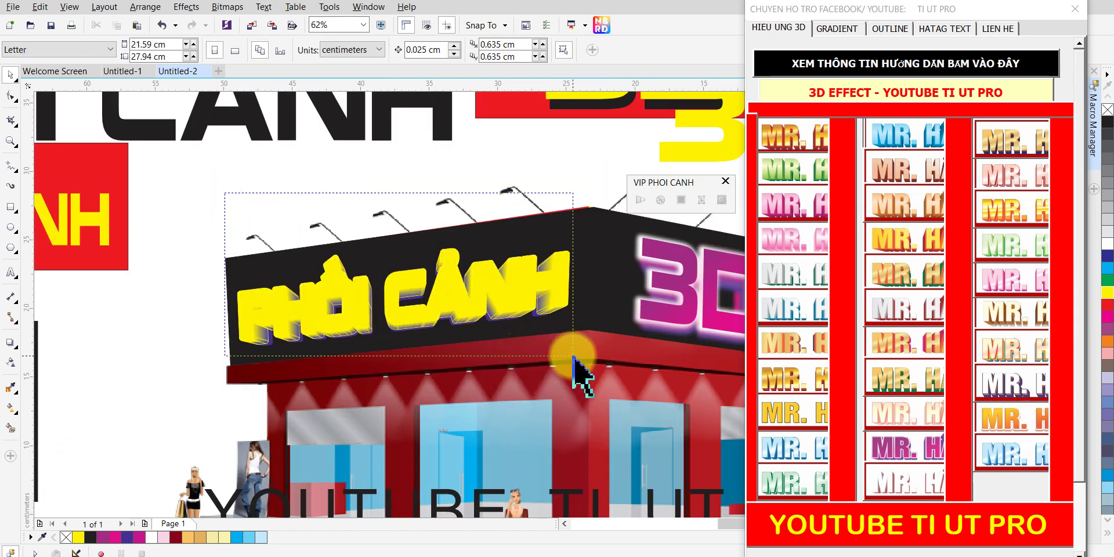
Convert the yellow lettering to a bitmap after undoing an accidental move.
{"action": "left_click_drag", "start_coordinate": [596, 291], "coordinate": [545, 306]}
{"action": "key", "text": "ctrl+z"}
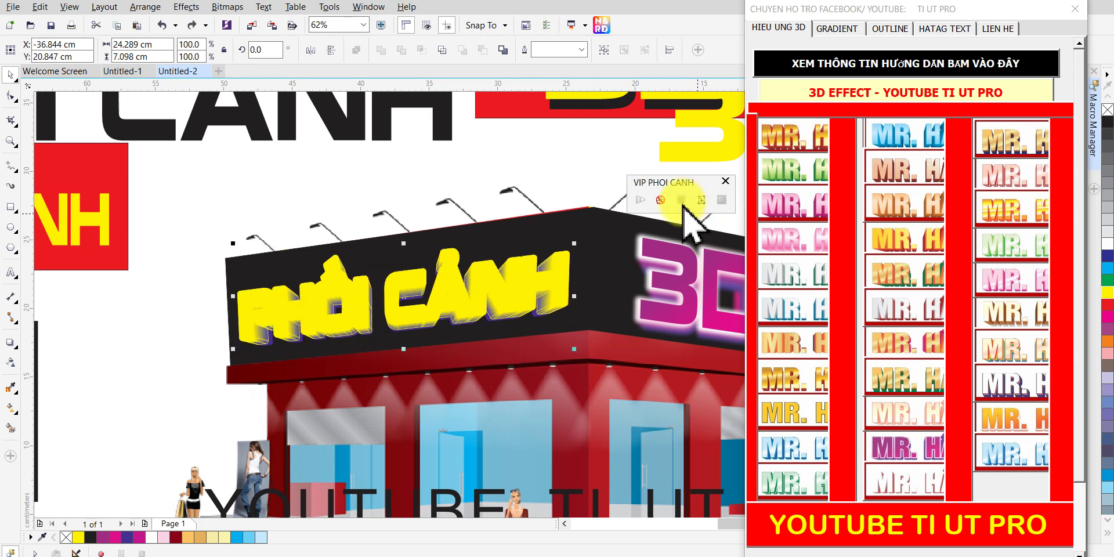
{"action": "left_click", "coordinate": [700, 199]}
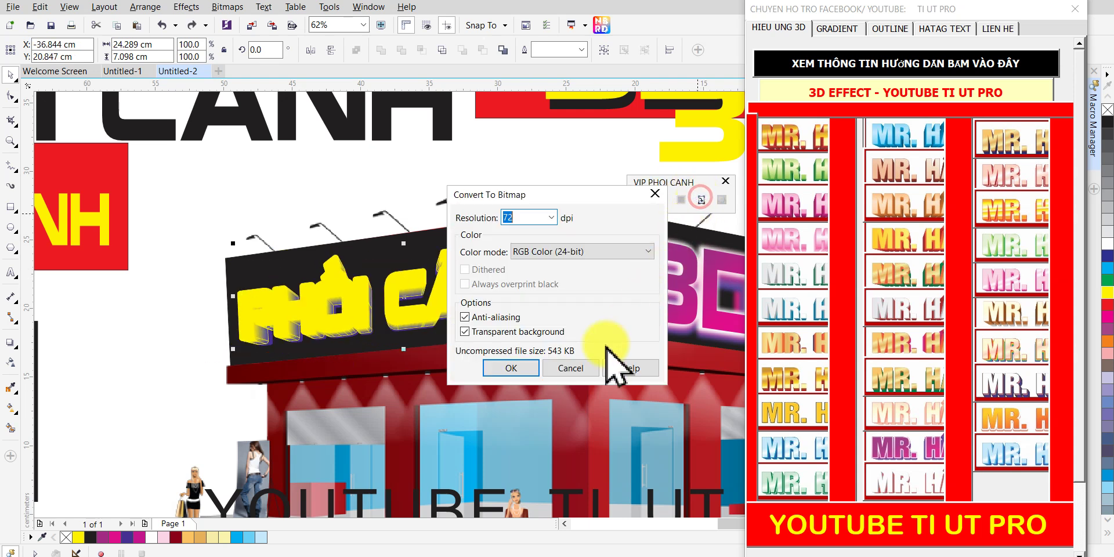
{"action": "left_click", "coordinate": [525, 366]}
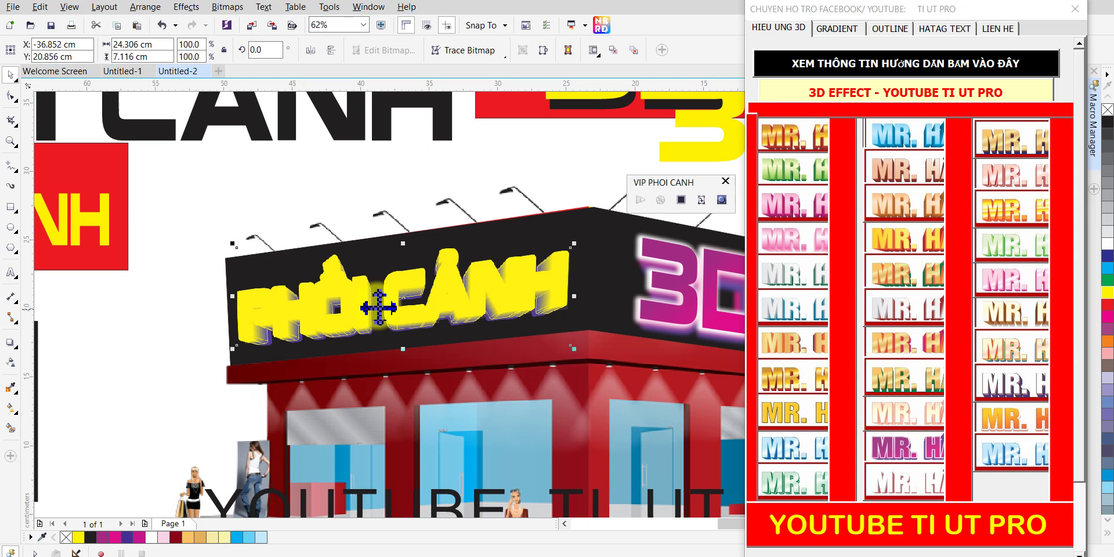
Apply the VIP PHOI CANH glow so PHỐI CẢNH turns magenta with a yellow edge.
{"action": "left_click", "coordinate": [679, 200]}
{"action": "left_click", "coordinate": [654, 328]}
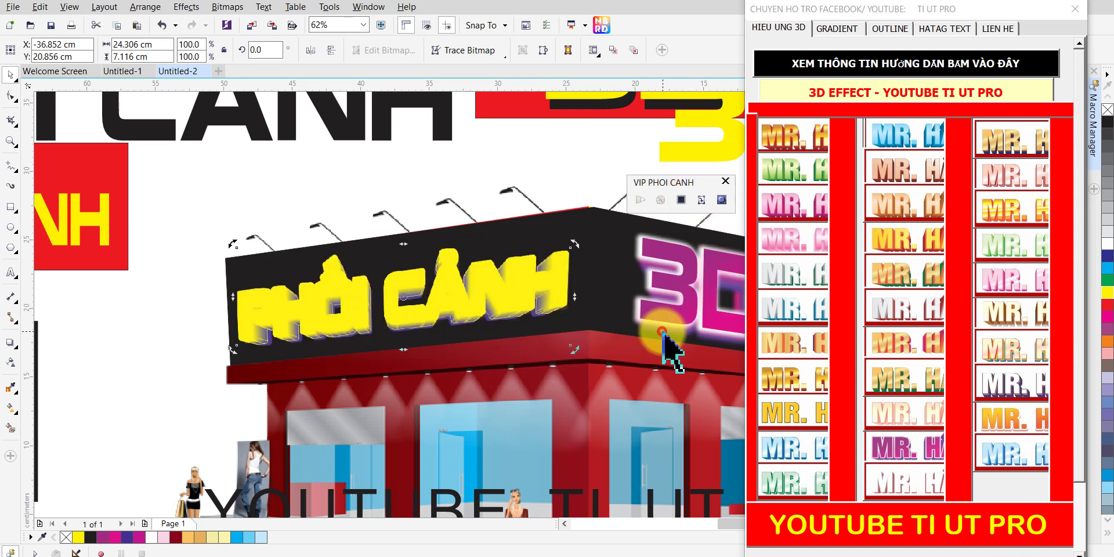
{"action": "left_click", "coordinate": [435, 268]}
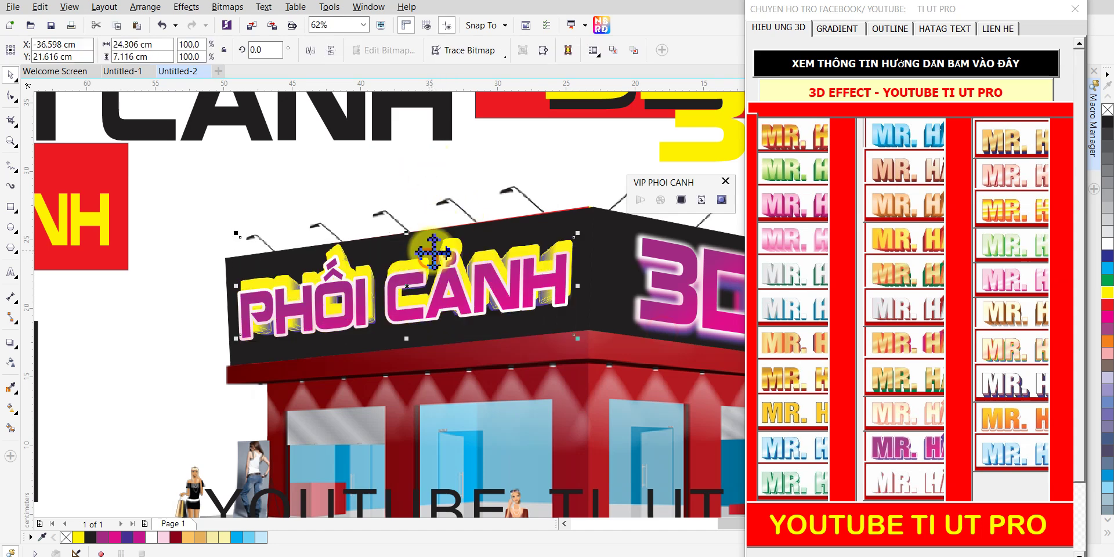
{"action": "scroll", "coordinate": [435, 268], "scroll_direction": "up", "scroll_amount": 2}
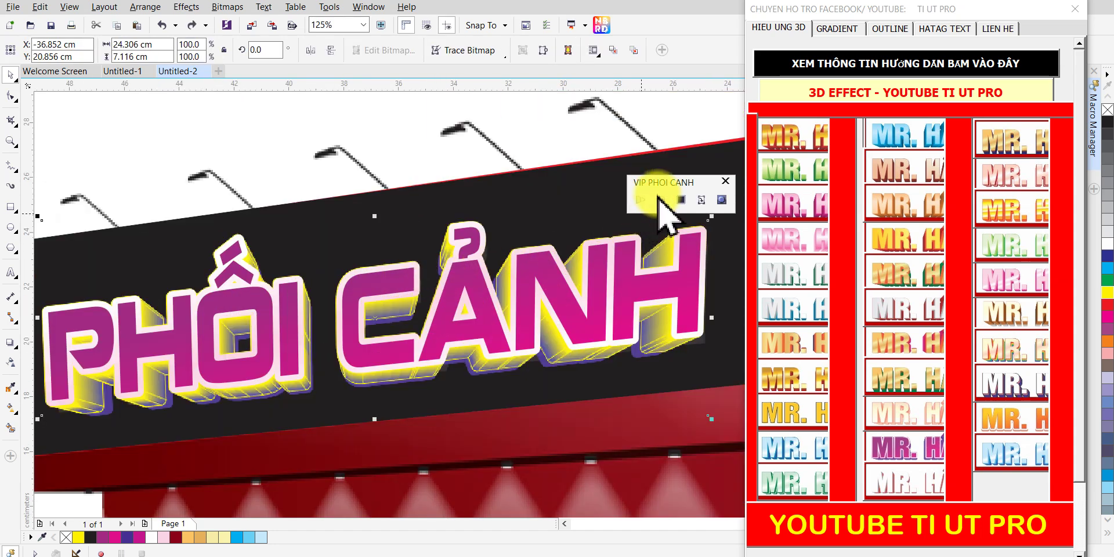
Raise the Gaussian Blur radius to about 4.3 pixels for a soft yellow halo.
{"action": "left_click", "coordinate": [679, 200]}
{"action": "left_click_drag", "start_coordinate": [480, 277], "coordinate": [461, 273]}
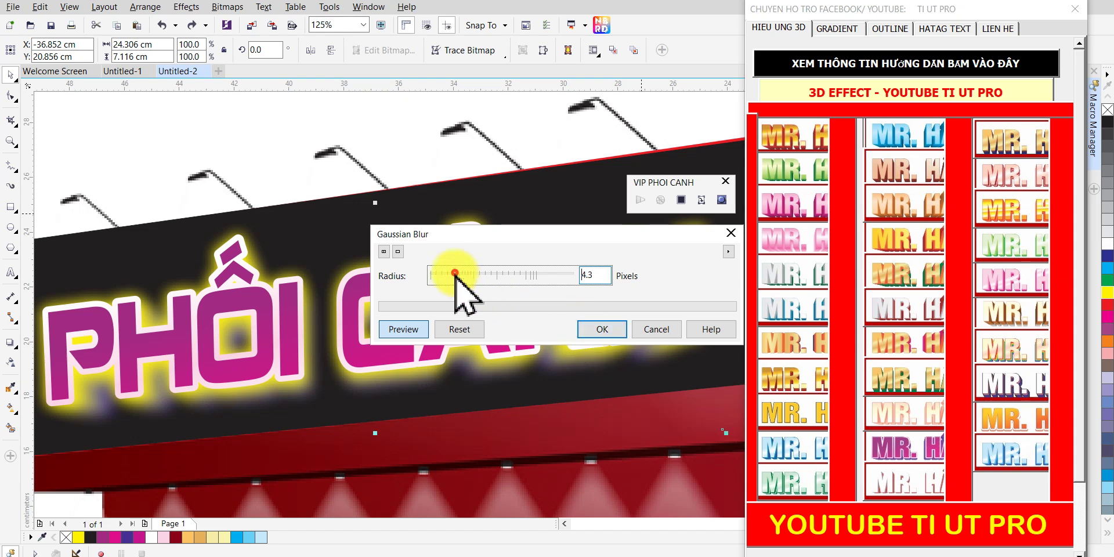
{"action": "left_click", "coordinate": [599, 331]}
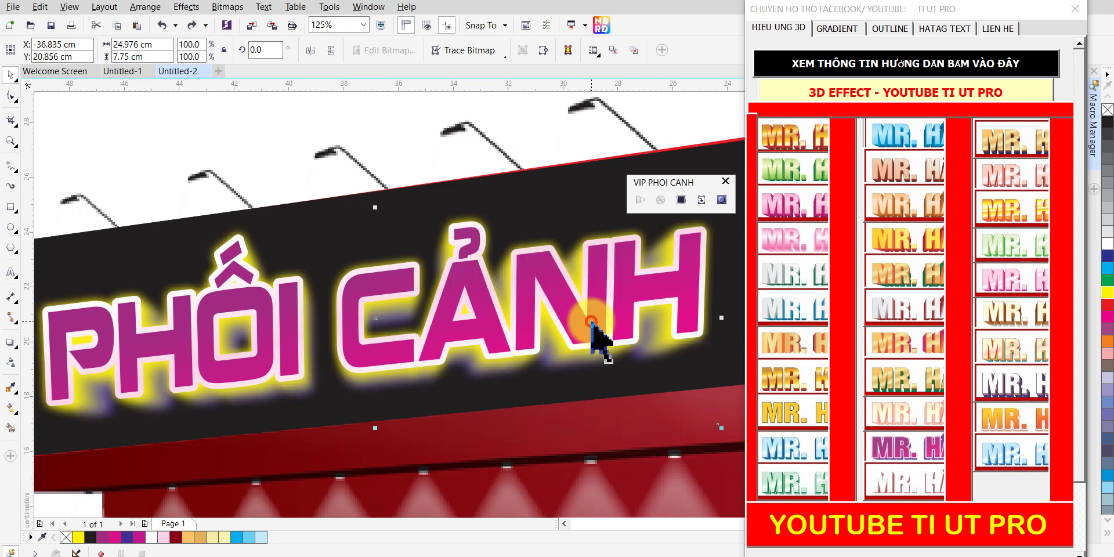
{"action": "scroll", "coordinate": [551, 325], "scroll_direction": "down", "scroll_amount": 3}
{"action": "left_click_drag", "start_coordinate": [511, 301], "coordinate": [388, 290]}
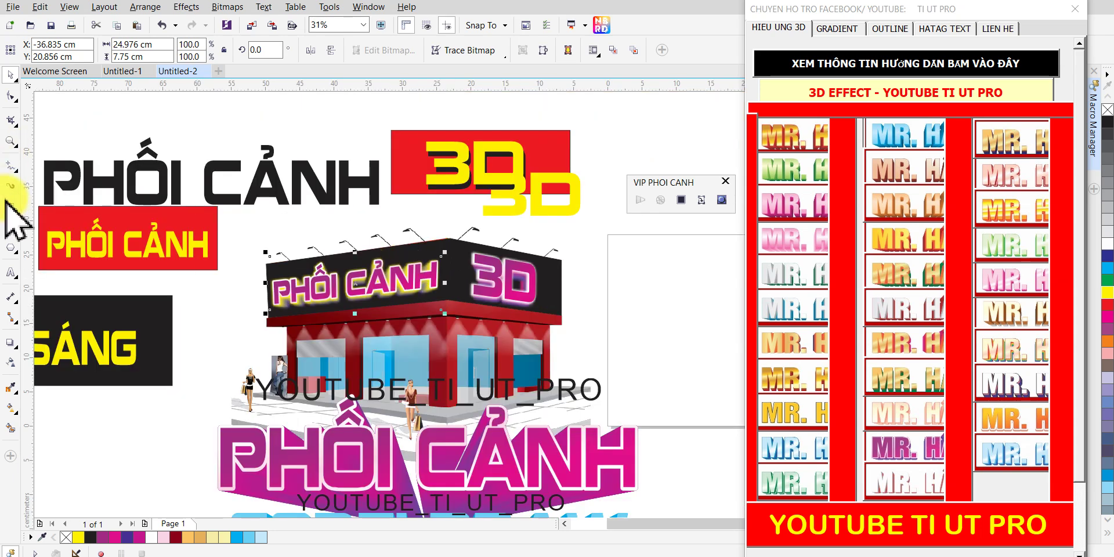
Draw a large black rectangle over the storefront and send it backward.
{"action": "left_click", "coordinate": [10, 205]}
{"action": "left_click_drag", "start_coordinate": [225, 209], "coordinate": [673, 455]}
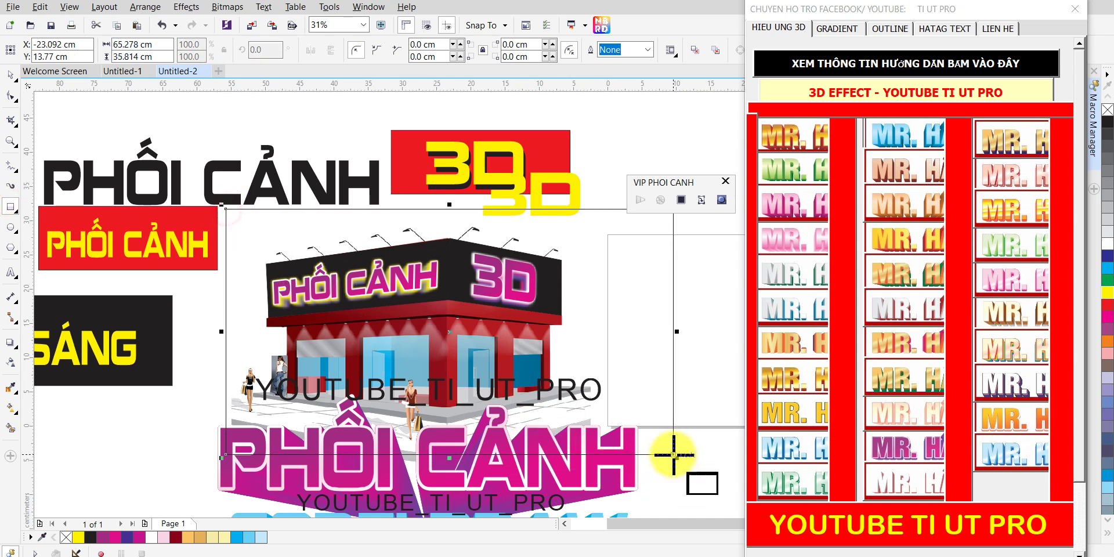
{"action": "left_click", "coordinate": [1107, 119]}
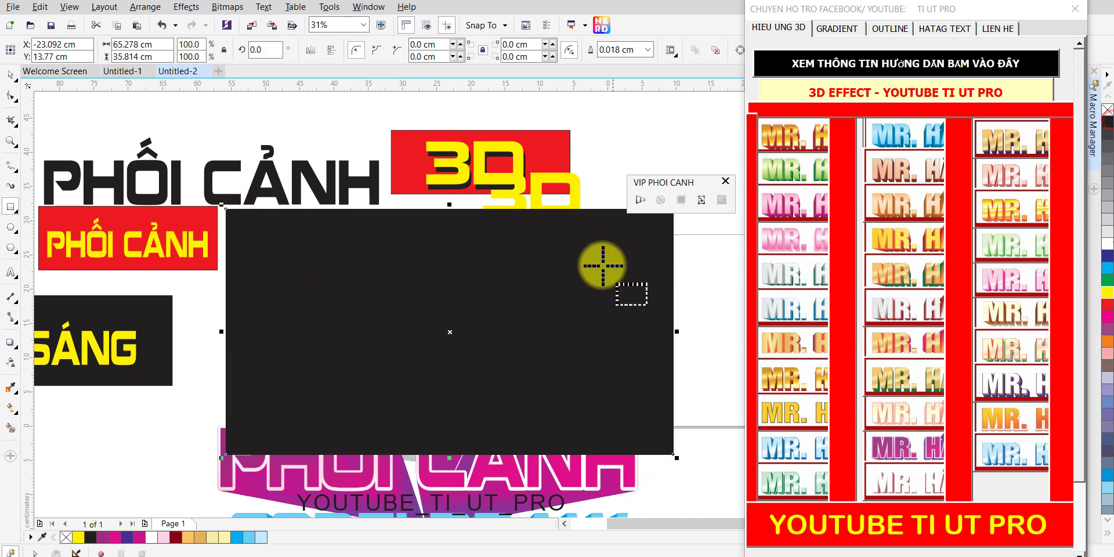
{"action": "key", "text": "ctrl+Page_Down"}
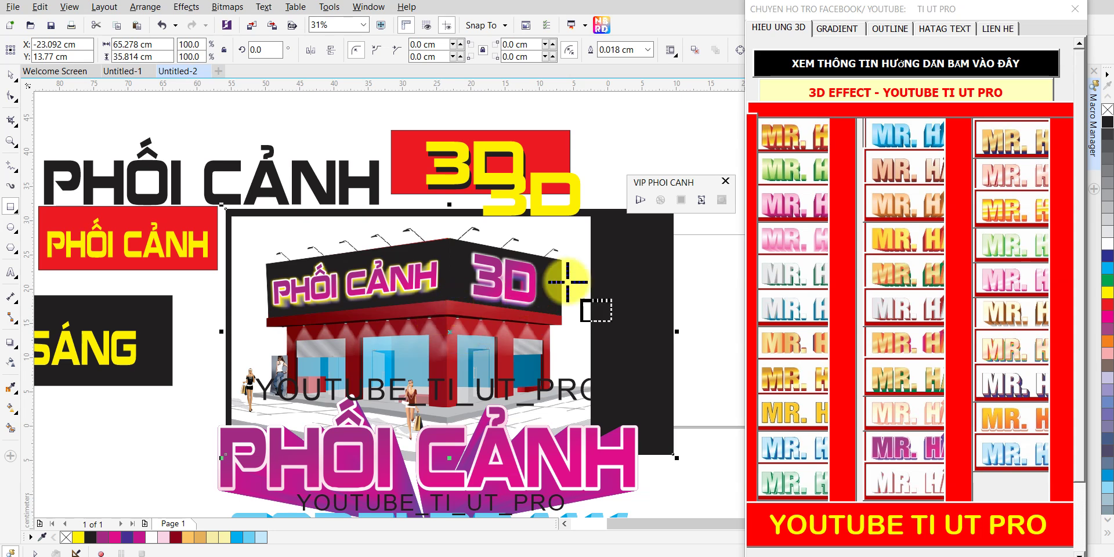
Unlock the storefront image and nudge it and the black backdrop into alignment.
{"action": "right_click", "coordinate": [597, 238]}
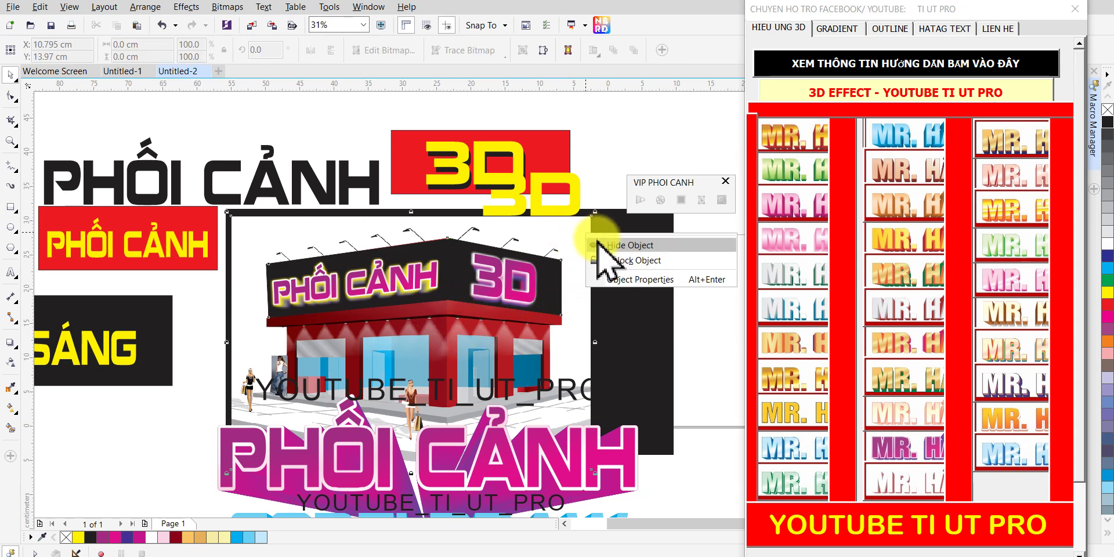
{"action": "left_click", "coordinate": [418, 479]}
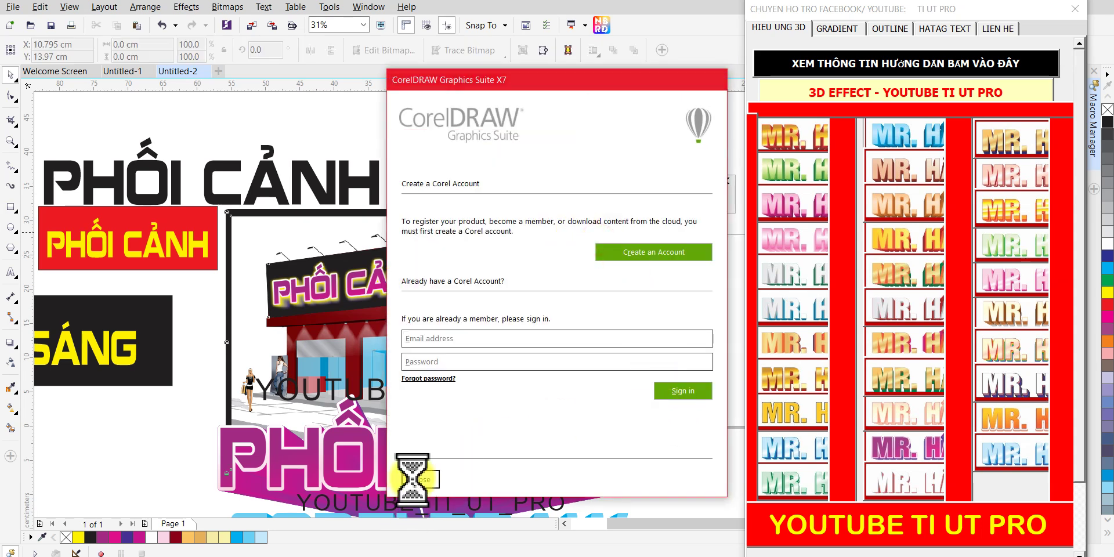
{"action": "right_click", "coordinate": [580, 230]}
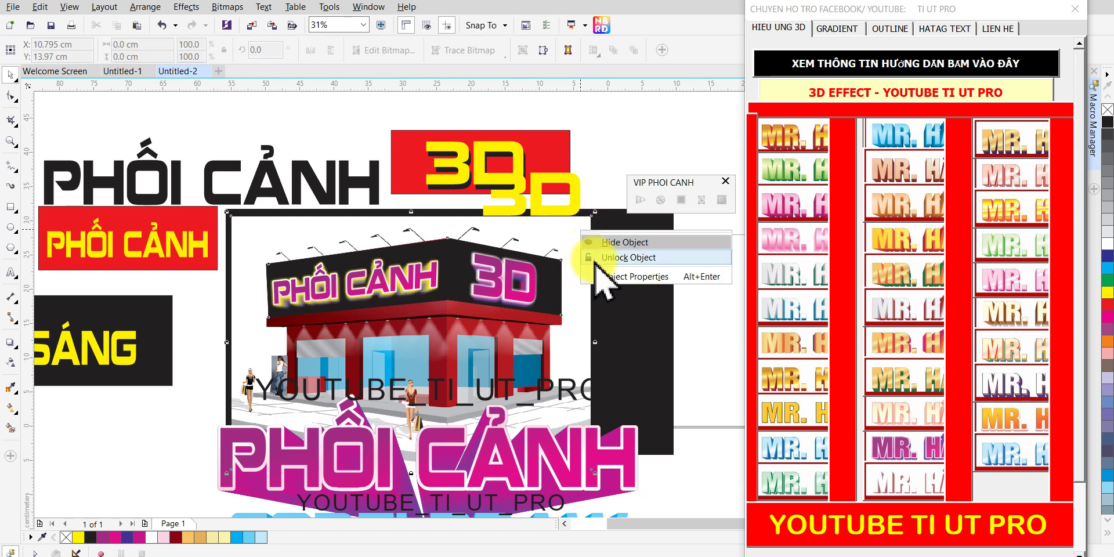
{"action": "key", "text": "Escape"}
{"action": "key", "text": "Escape"}
{"action": "left_click", "coordinate": [579, 230]}
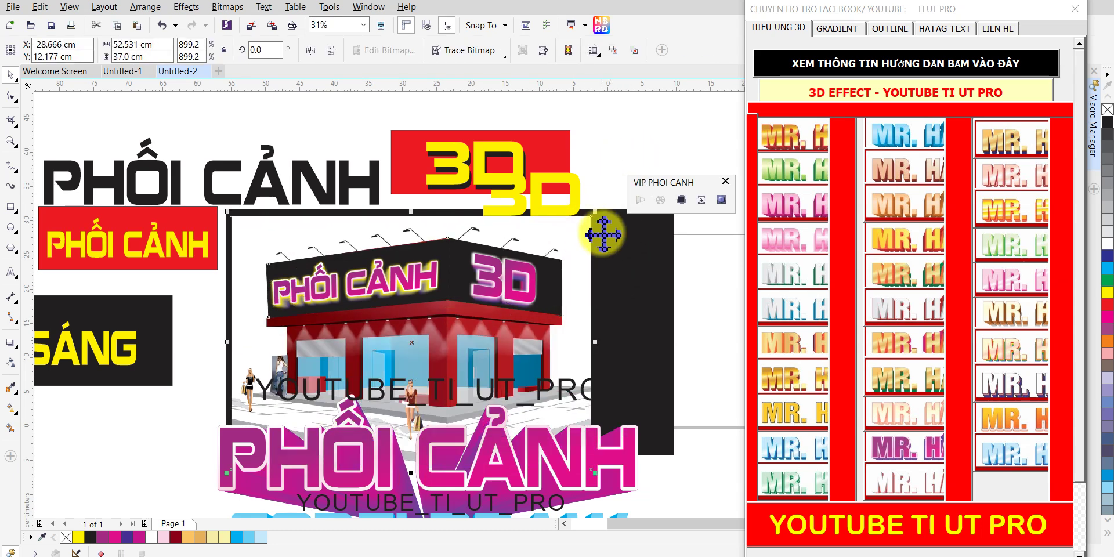
{"action": "left_click_drag", "start_coordinate": [613, 241], "coordinate": [584, 241]}
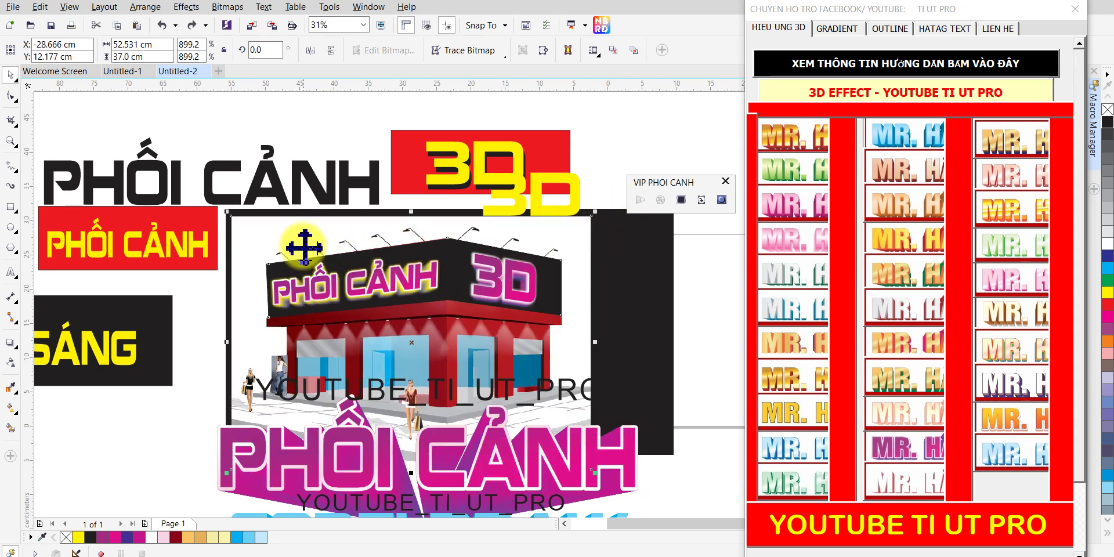
{"action": "left_click", "coordinate": [600, 279]}
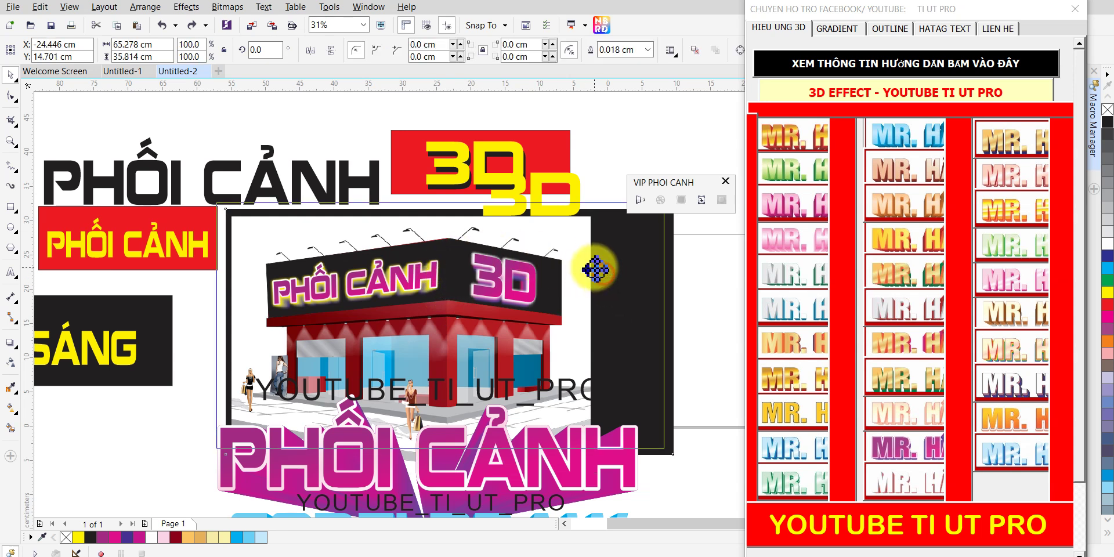
{"action": "left_click_drag", "start_coordinate": [594, 269], "coordinate": [592, 262]}
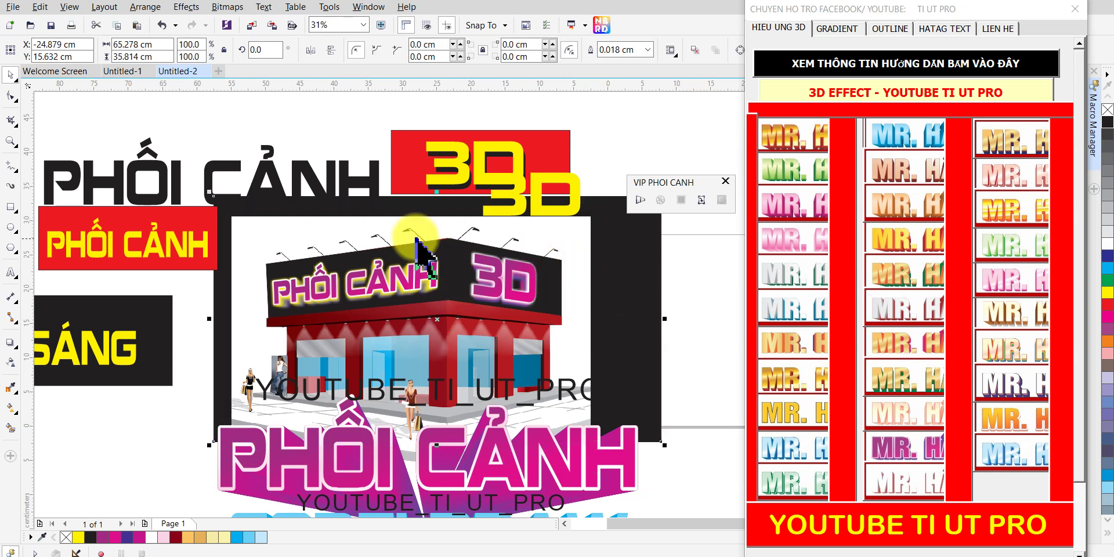
{"action": "scroll", "coordinate": [429, 255], "scroll_direction": "up", "scroll_amount": 2}
Zoom in on the PHỐI CẢNH sign, then zoom back out to the whole storefront.
{"action": "key", "text": "z"}
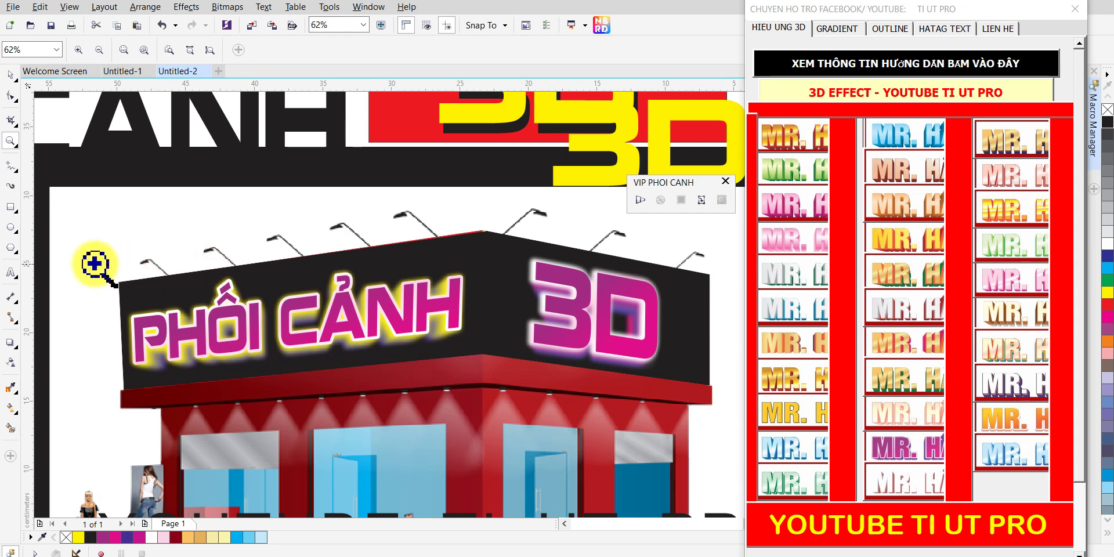
{"action": "left_click_drag", "start_coordinate": [93, 264], "coordinate": [484, 373]}
{"action": "right_click", "coordinate": [397, 361]}
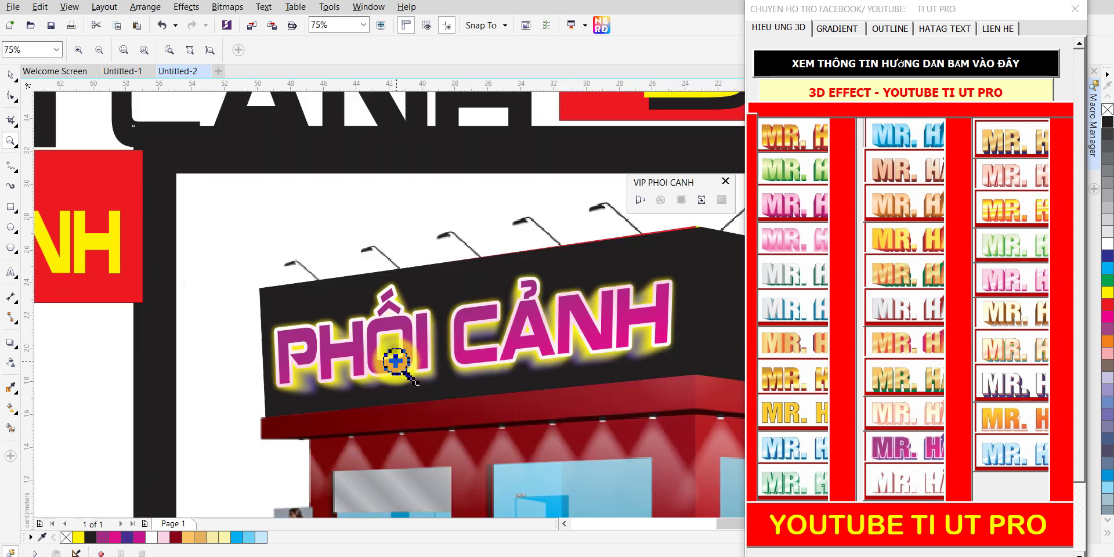
{"action": "right_click", "coordinate": [396, 360]}
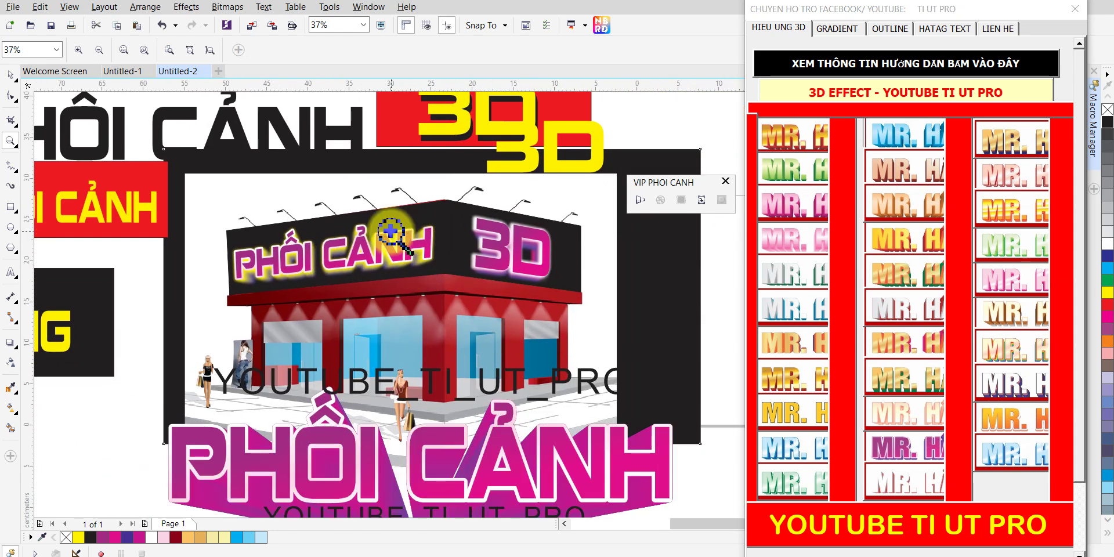
Nudge the dark night backdrop slightly into place behind the storefront.
{"action": "key", "text": "space"}
{"action": "left_click_drag", "start_coordinate": [644, 248], "coordinate": [638, 241]}
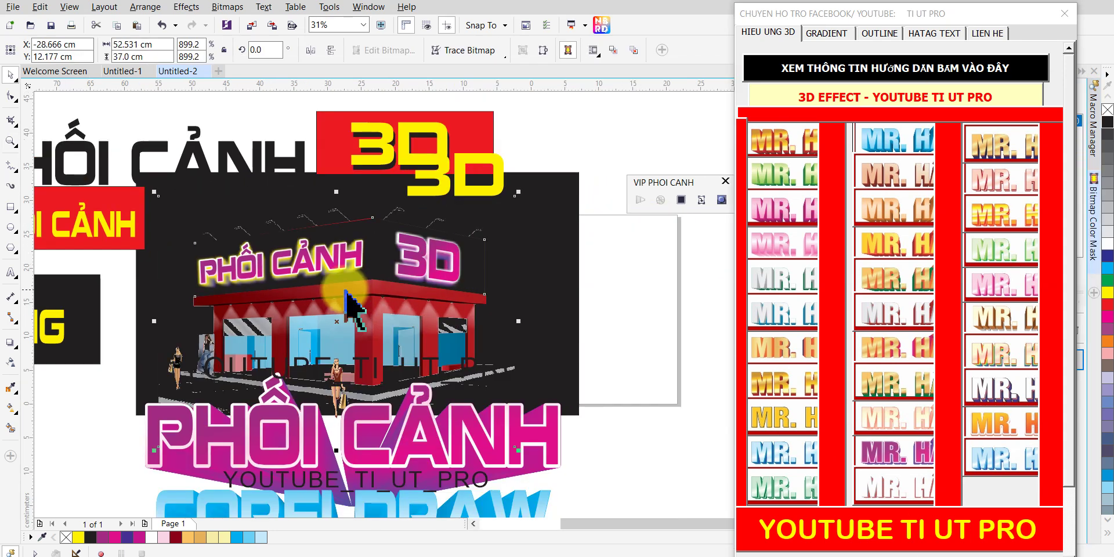
{"action": "scroll", "coordinate": [322, 296], "scroll_direction": "up", "scroll_amount": 2}
{"action": "scroll", "coordinate": [314, 276], "scroll_direction": "down", "scroll_amount": 2}
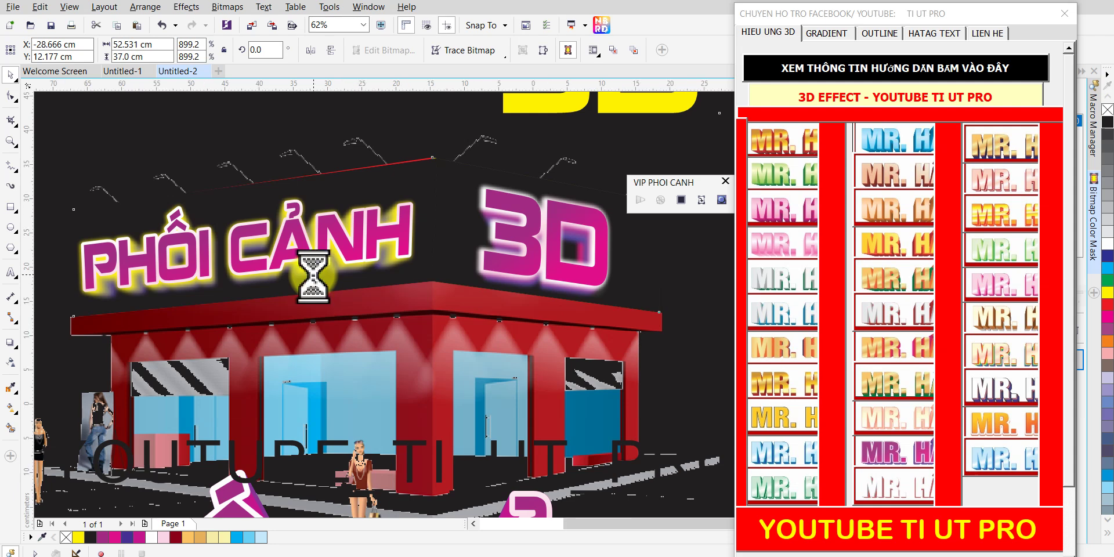
{"action": "scroll", "coordinate": [316, 285], "scroll_direction": "up", "scroll_amount": 1}
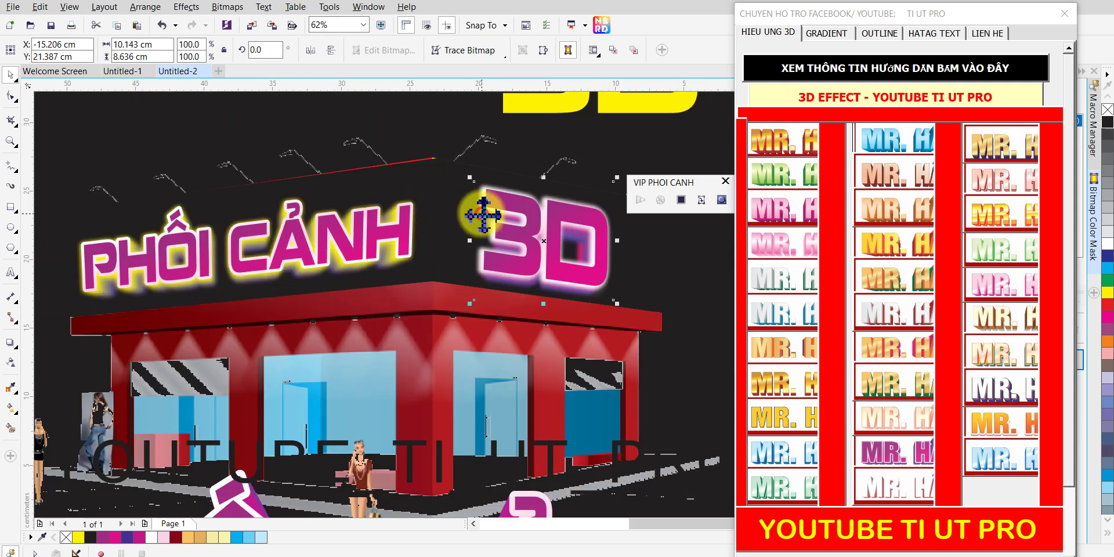
Widen the 3D letters' magenta glow with a 38-pixel Gaussian blur radius.
{"action": "left_click", "coordinate": [700, 199]}
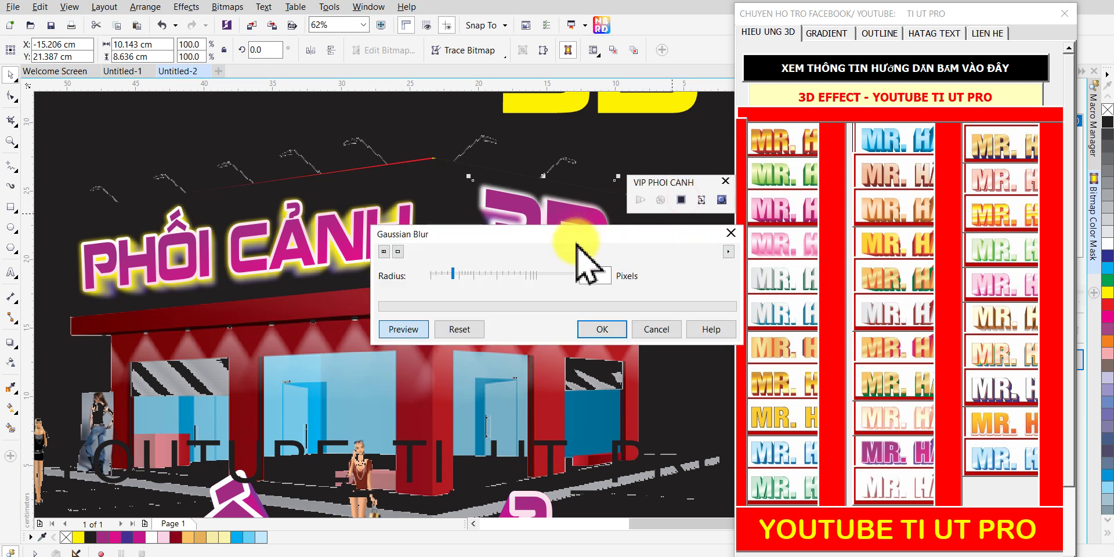
{"action": "left_click_drag", "start_coordinate": [528, 233], "coordinate": [415, 362]}
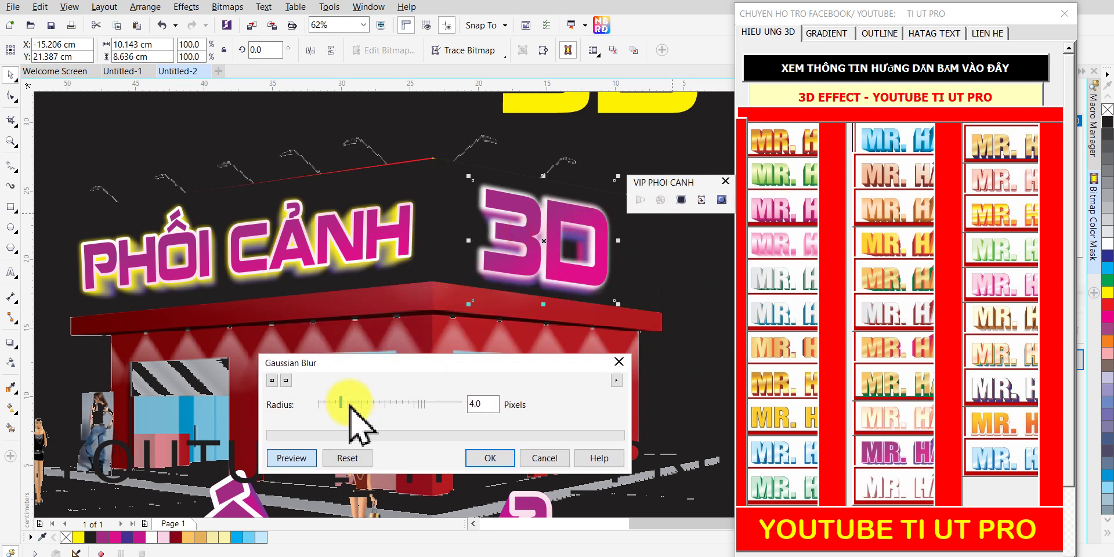
{"action": "left_click", "coordinate": [370, 404]}
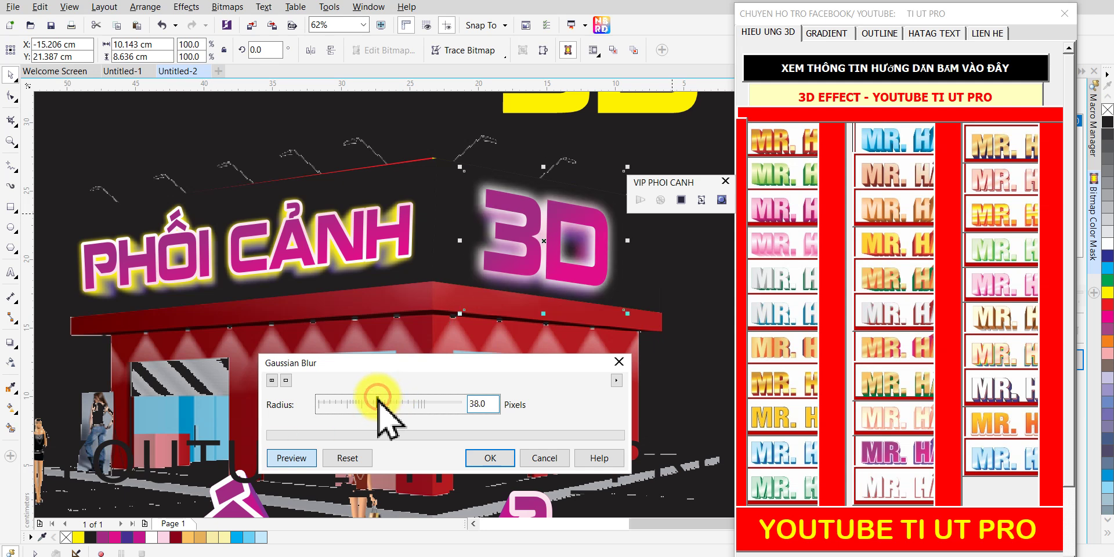
{"action": "left_click", "coordinate": [490, 458]}
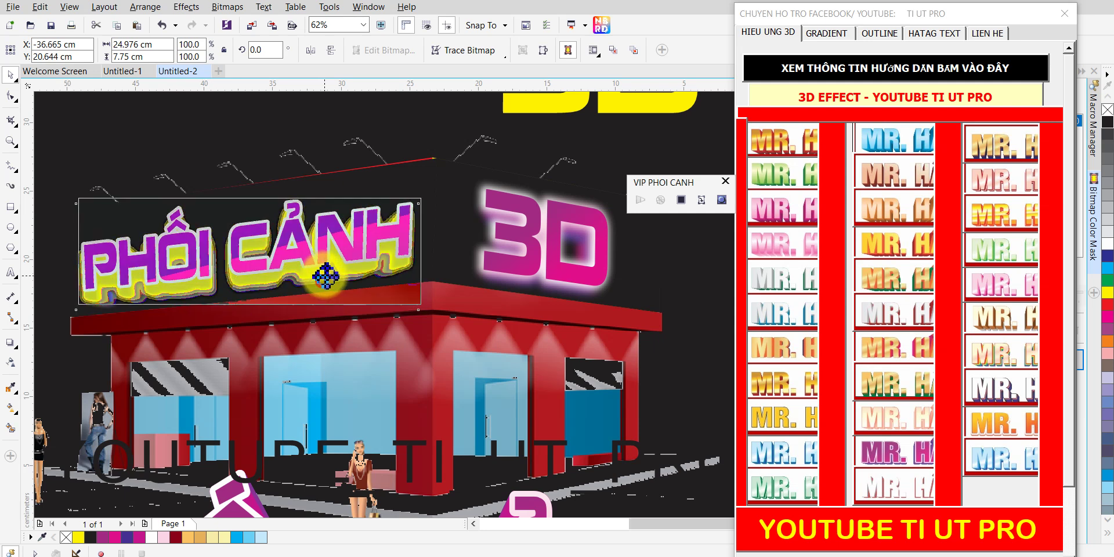
Shift the PHỐI CẢNH glow text slightly higher on the black sign board, then deselect.
{"action": "left_click_drag", "start_coordinate": [328, 274], "coordinate": [326, 272]}
{"action": "left_click_drag", "start_coordinate": [249, 237], "coordinate": [243, 244]}
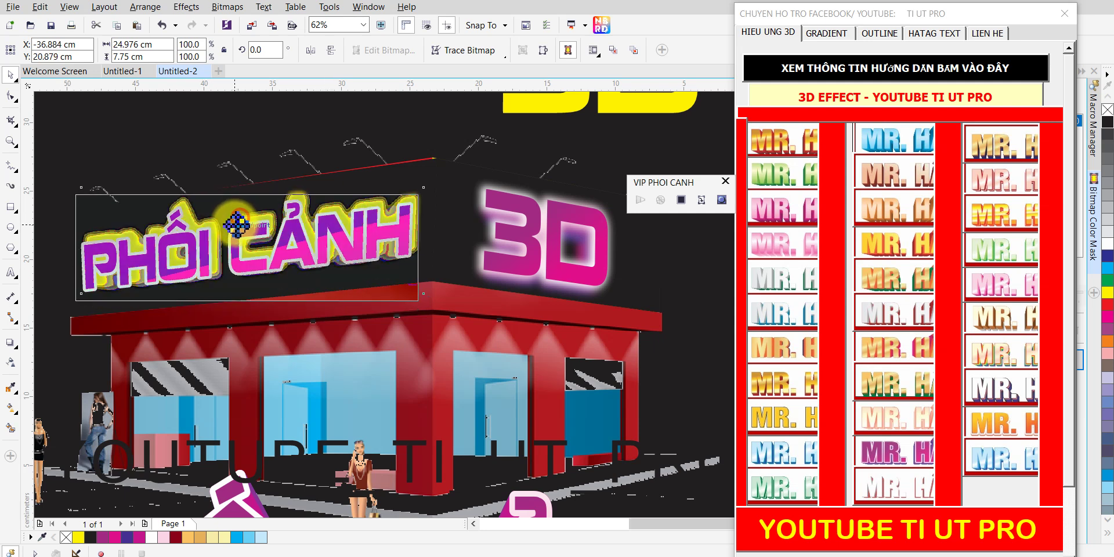
{"action": "scroll", "coordinate": [246, 246], "scroll_direction": "down", "scroll_amount": 1}
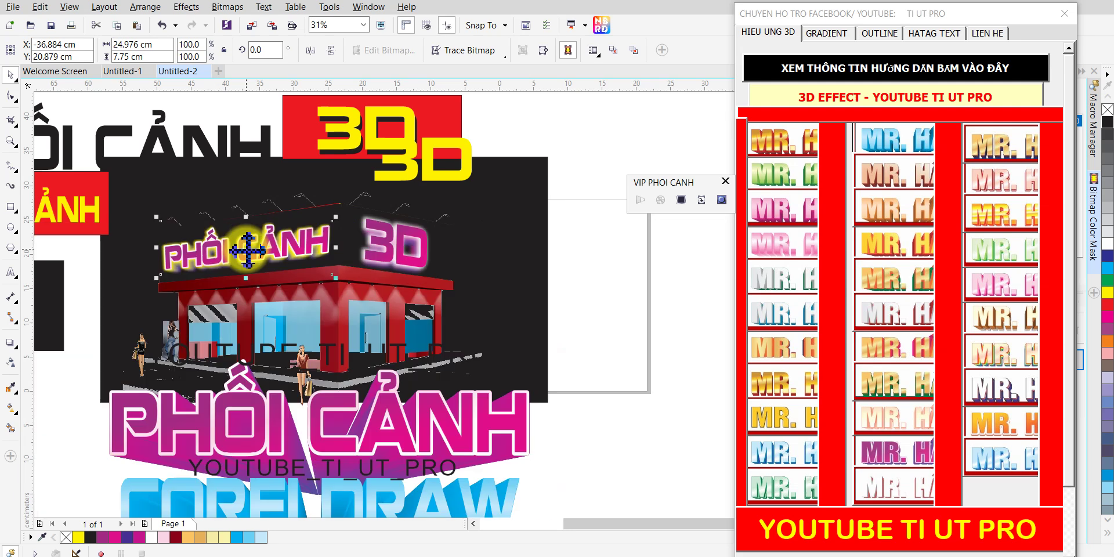
{"action": "left_click", "coordinate": [90, 278]}
{"action": "scroll", "coordinate": [244, 258], "scroll_direction": "up", "scroll_amount": 1}
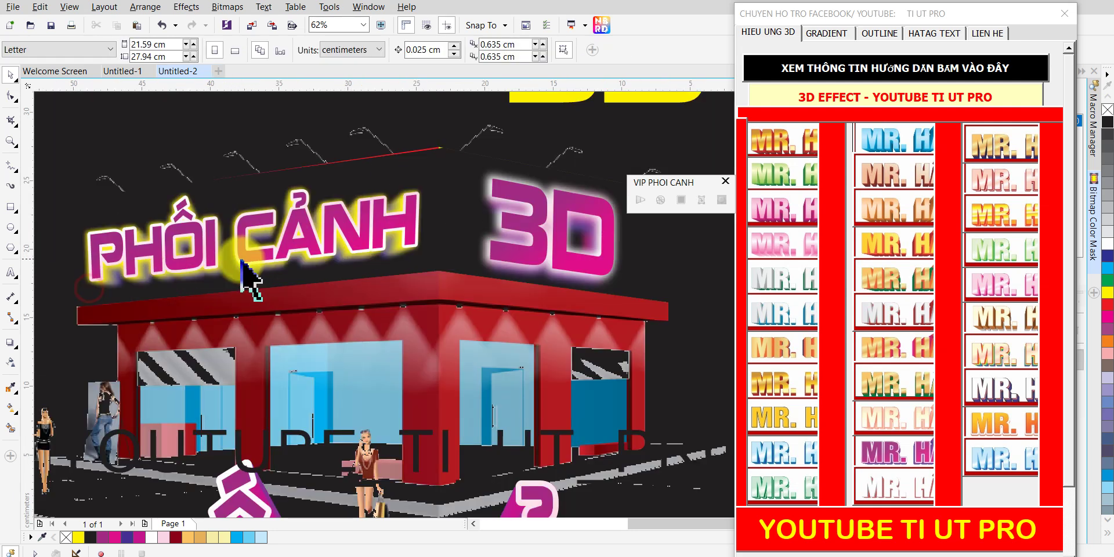